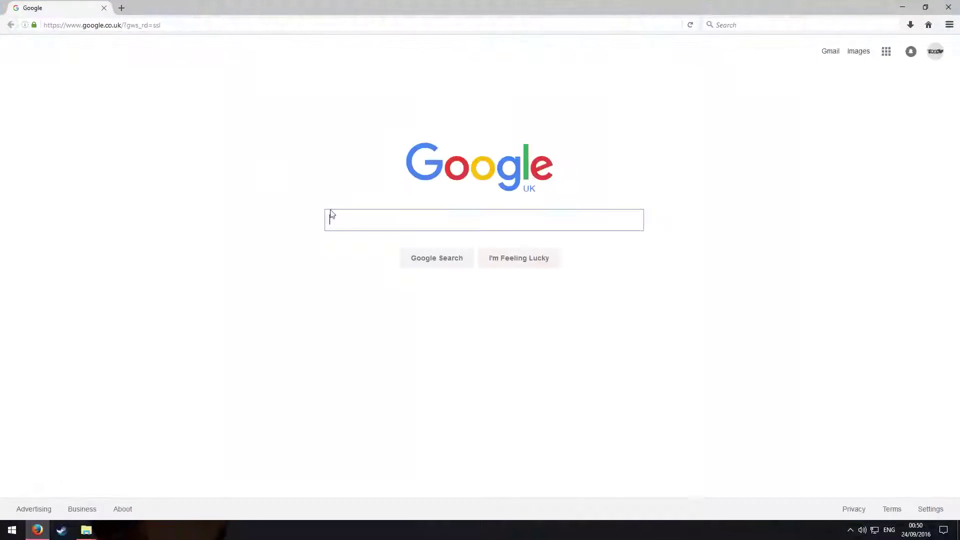
# - Search Google for 'open broadcaster' and open the obsproject.com result
pyautogui.write('open b')
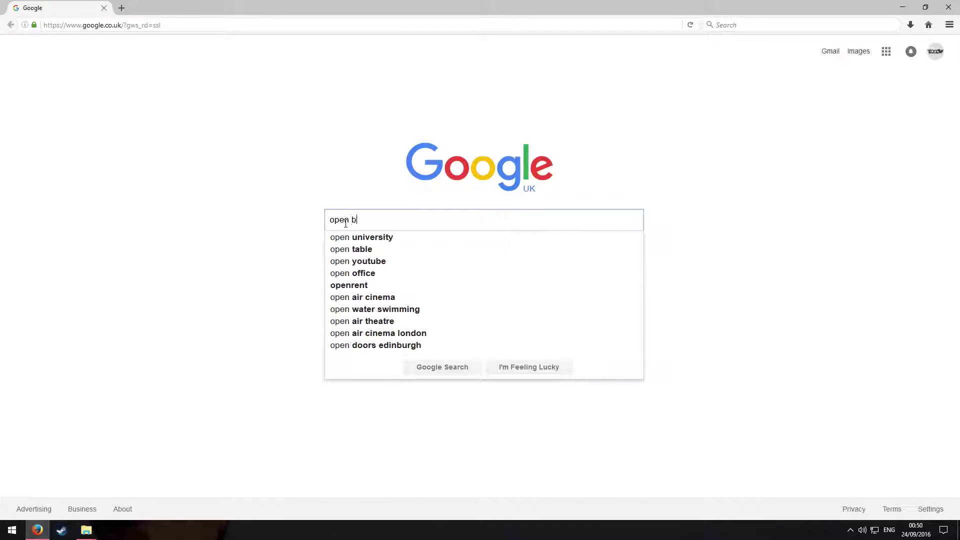
pyautogui.write('roadcaster')
pyautogui.press('Return')
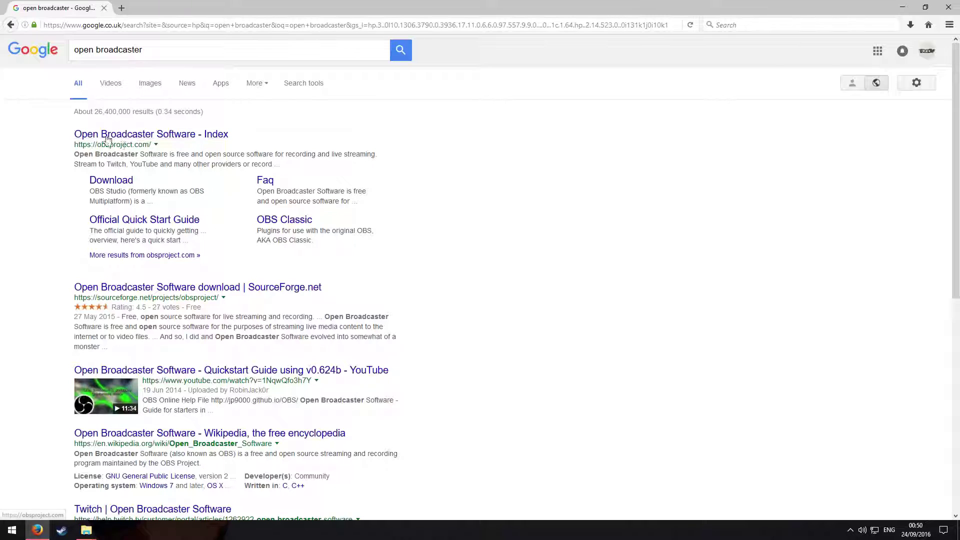
pyautogui.click(108, 138)
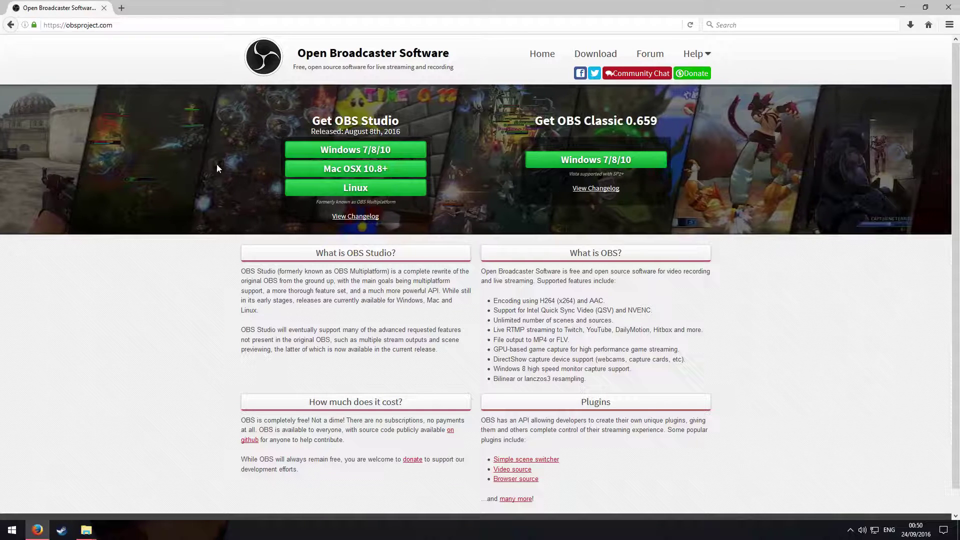
# - Save the OBS Studio Windows 7/8/10 installer and run it from the Downloads list
pyautogui.click(362, 148)
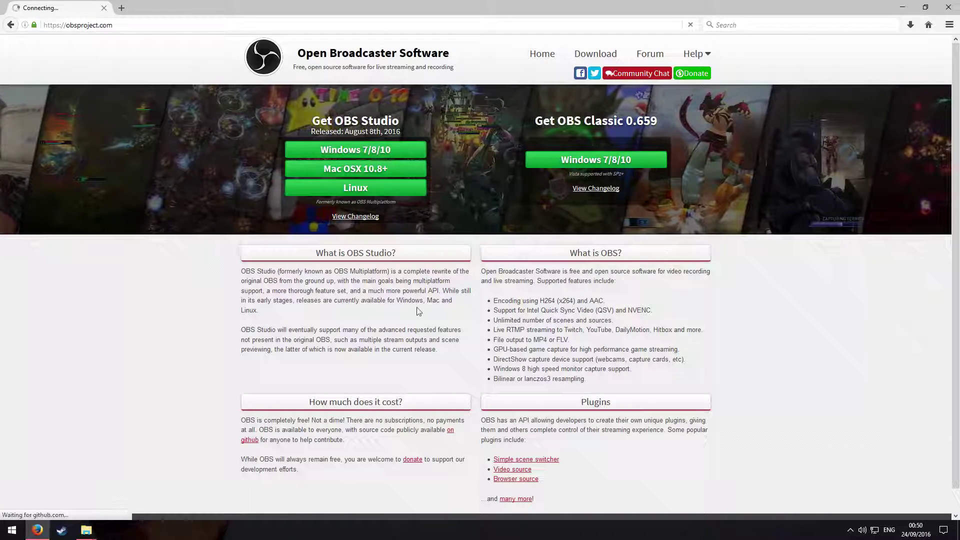
pyautogui.click(575, 315)
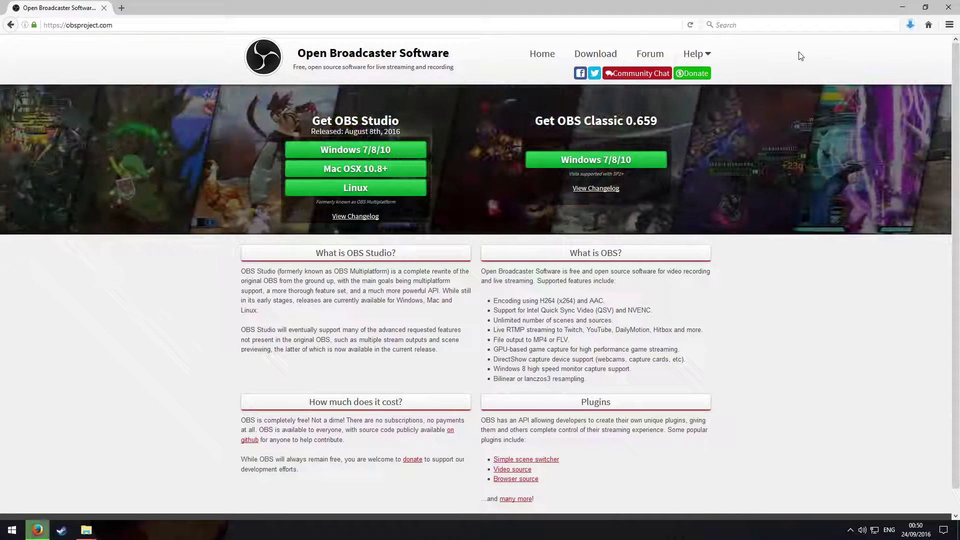
pyautogui.click(910, 25)
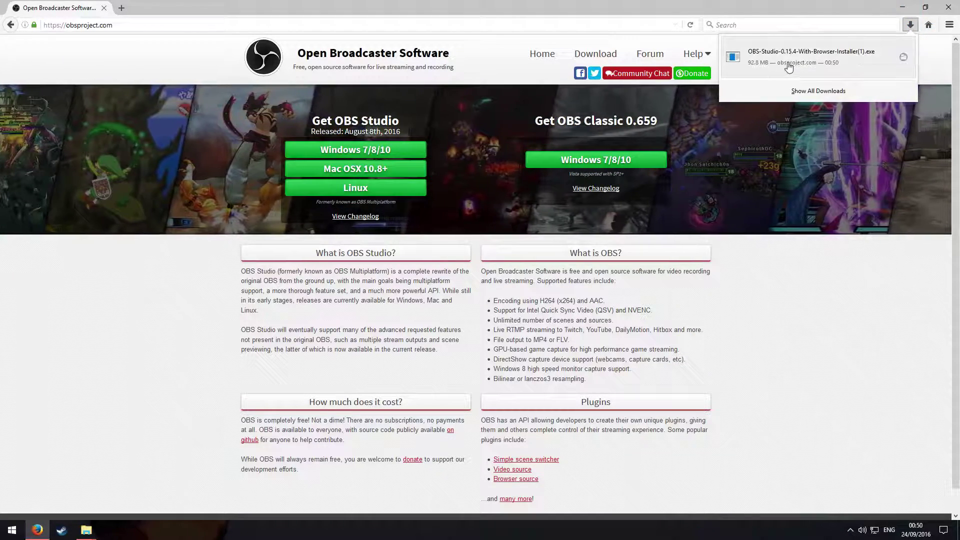
pyautogui.click(789, 67)
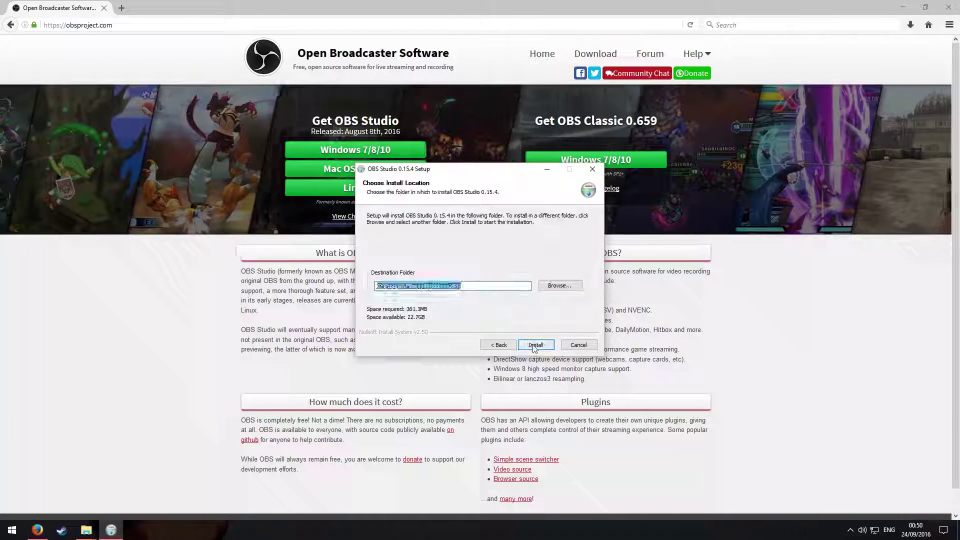
# - Complete the OBS Studio 0.15.4 install, launch it, and delete the default Display Capture source
pyautogui.click(535, 344)
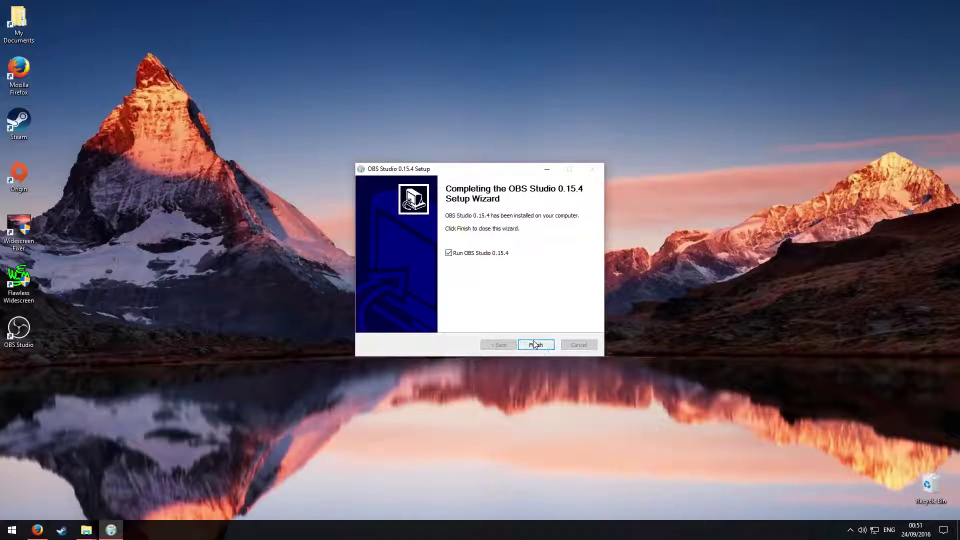
pyautogui.click(535, 344)
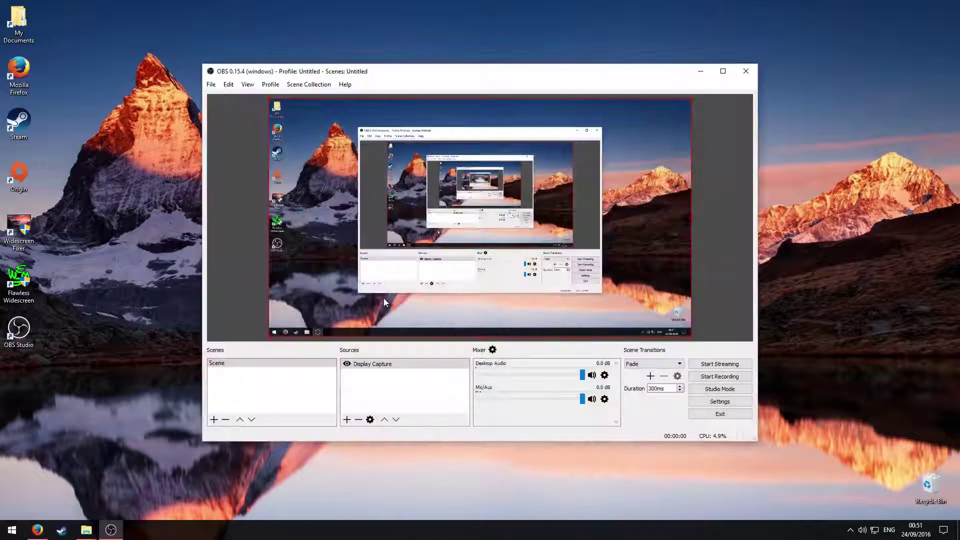
pyautogui.rightClick(381, 364)
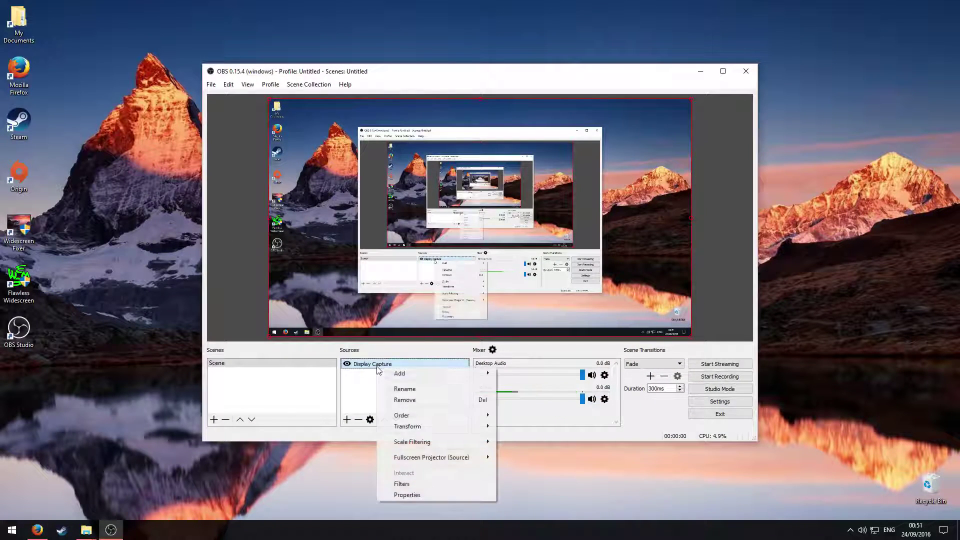
pyautogui.click(376, 368)
pyautogui.press('Delete')
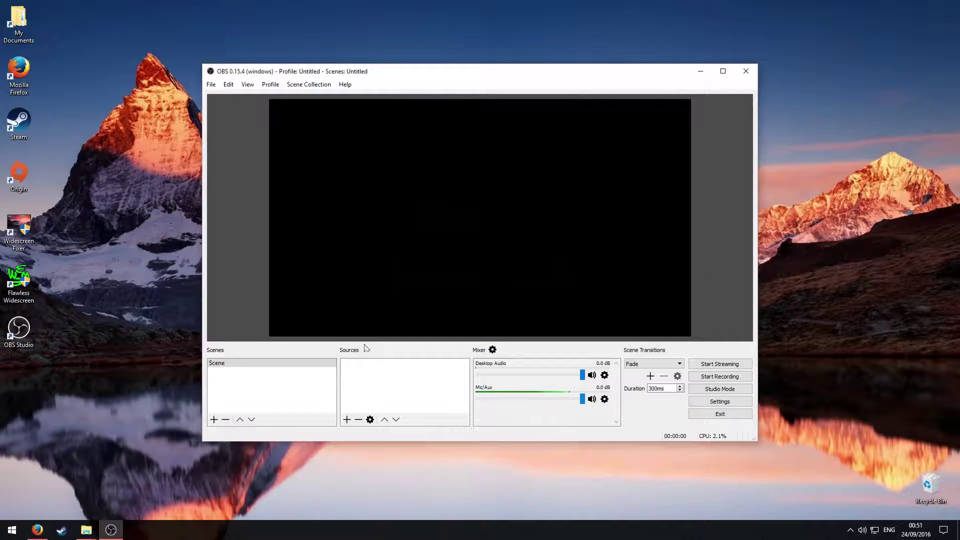
# - In Settings > Output, confirm 10000 video bitrate and the Software (x264) encoder
pyautogui.click(211, 85)
pyautogui.click(231, 124)
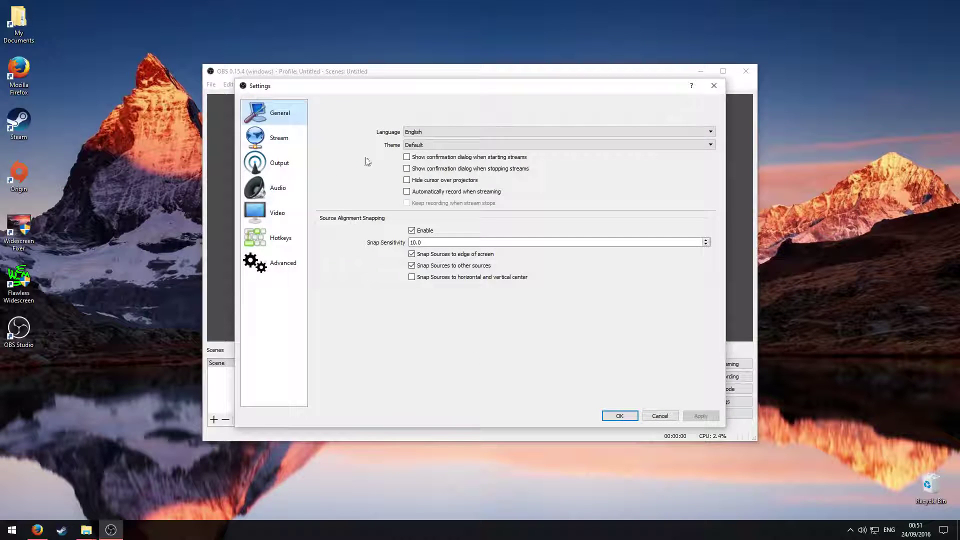
pyautogui.click(278, 142)
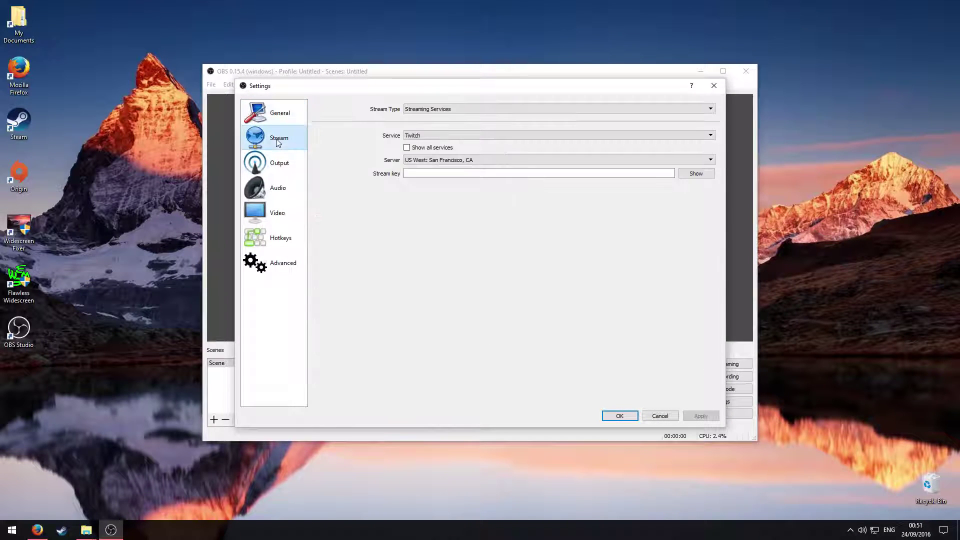
pyautogui.click(279, 168)
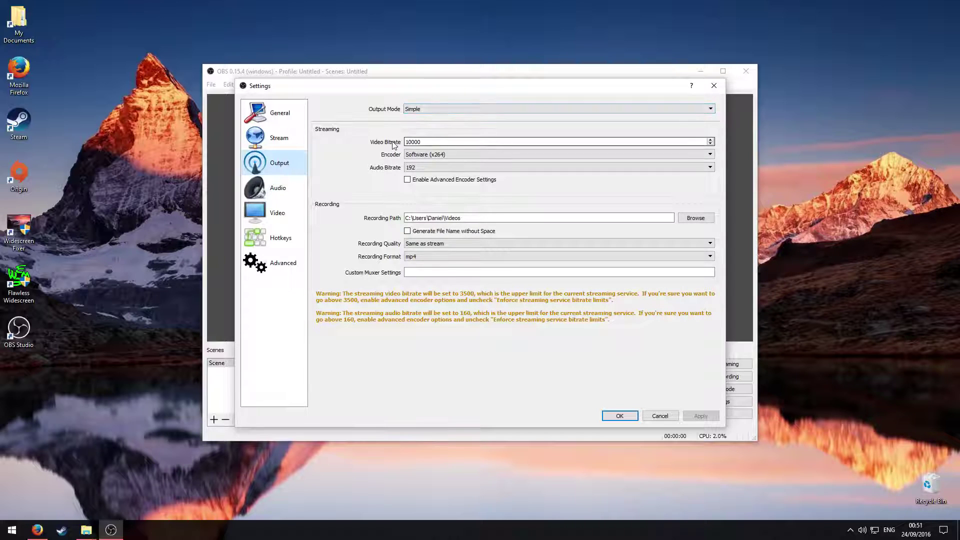
pyautogui.click(419, 142)
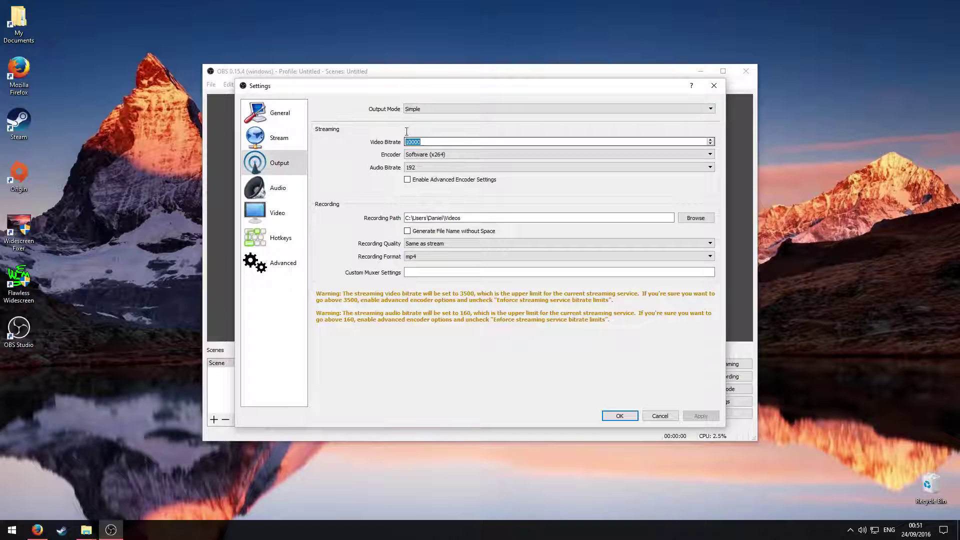
pyautogui.click(416, 154)
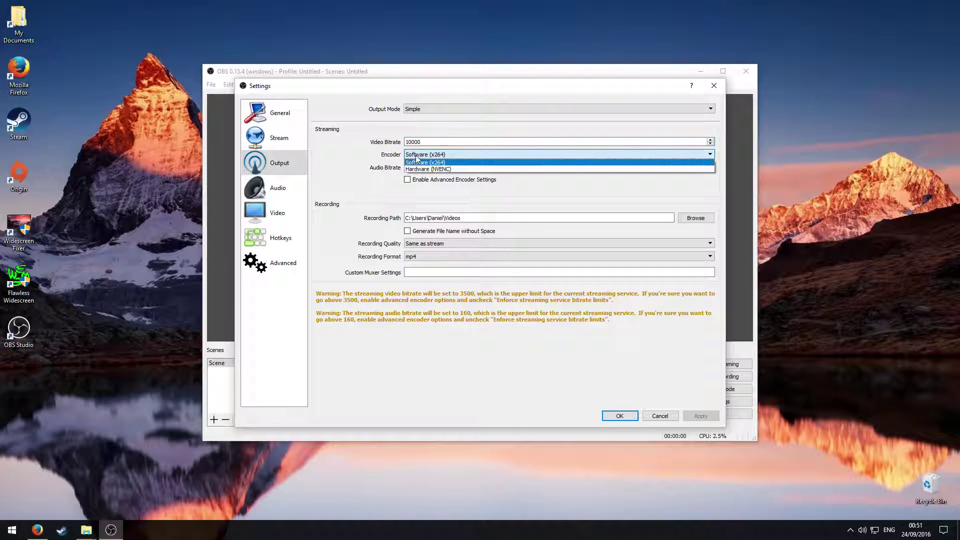
pyautogui.click(416, 159)
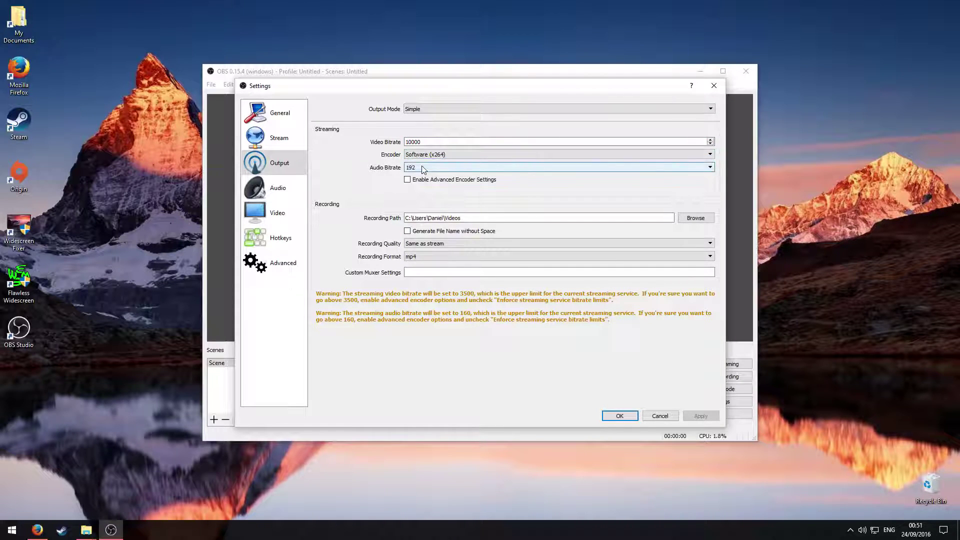
# - Keep 192 audio bitrate and mp4 recording format, checking the recording path
pyautogui.click(418, 167)
pyautogui.click(418, 208)
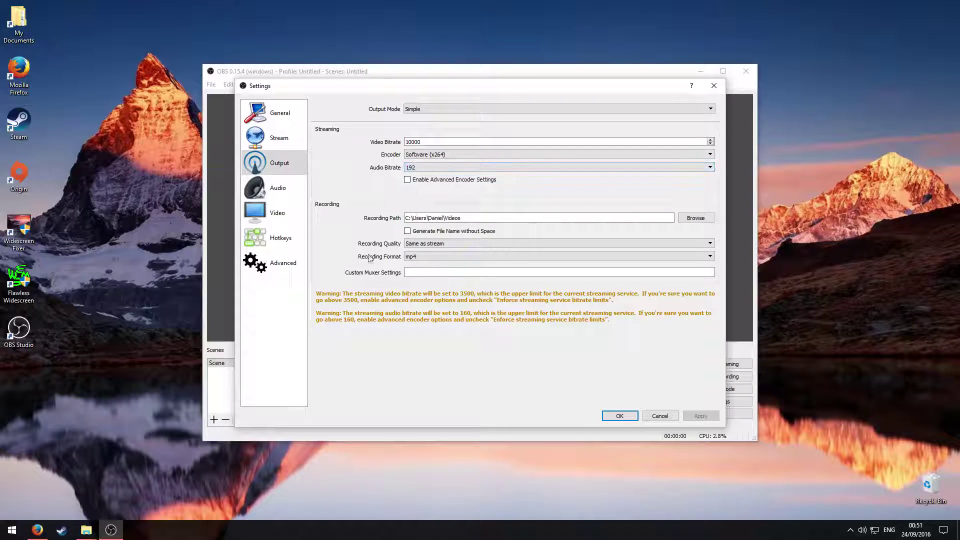
pyautogui.click(408, 218)
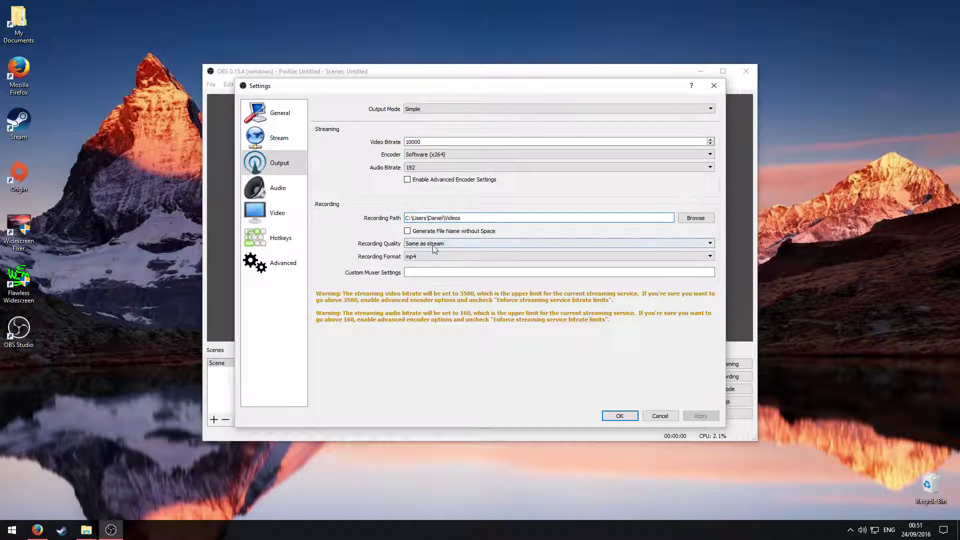
pyautogui.click(413, 257)
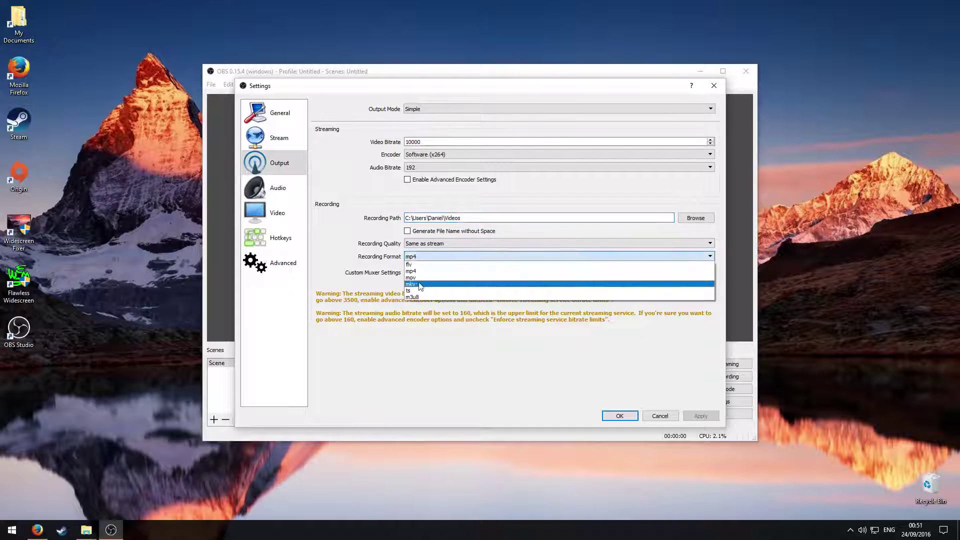
pyautogui.click(419, 273)
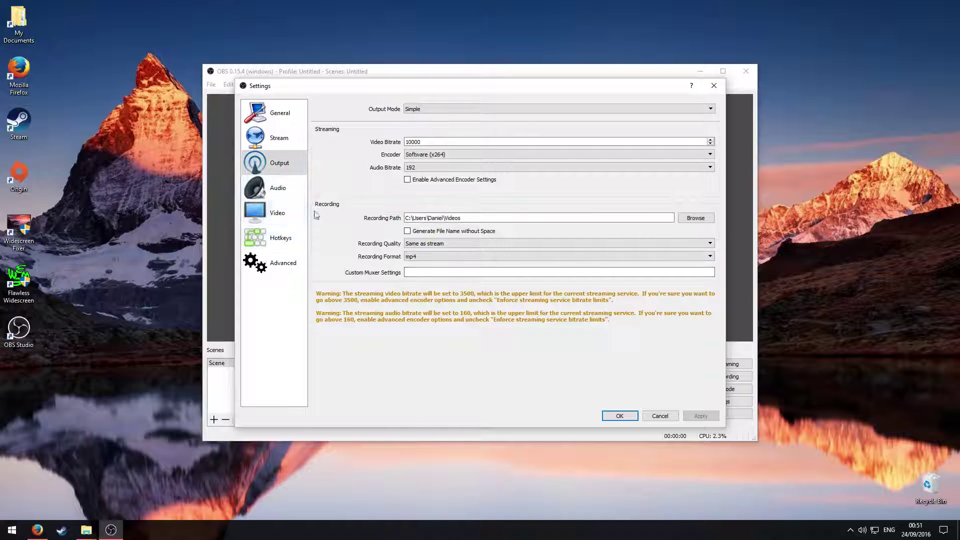
pyautogui.click(270, 196)
# - Verify 1920x1080 base resolution and 60 FPS on the Video page, then close Settings
pyautogui.click(286, 216)
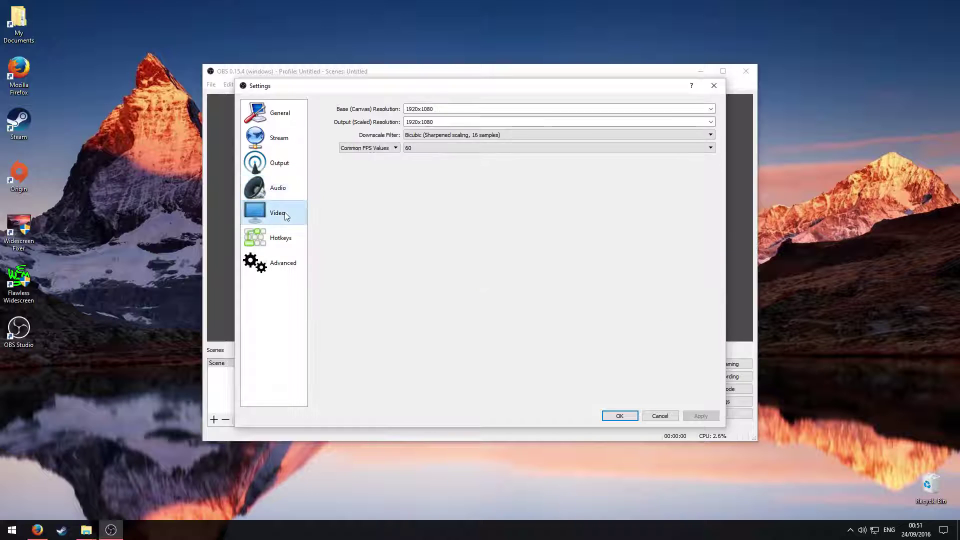
pyautogui.click(448, 113)
pyautogui.doubleClick(446, 109)
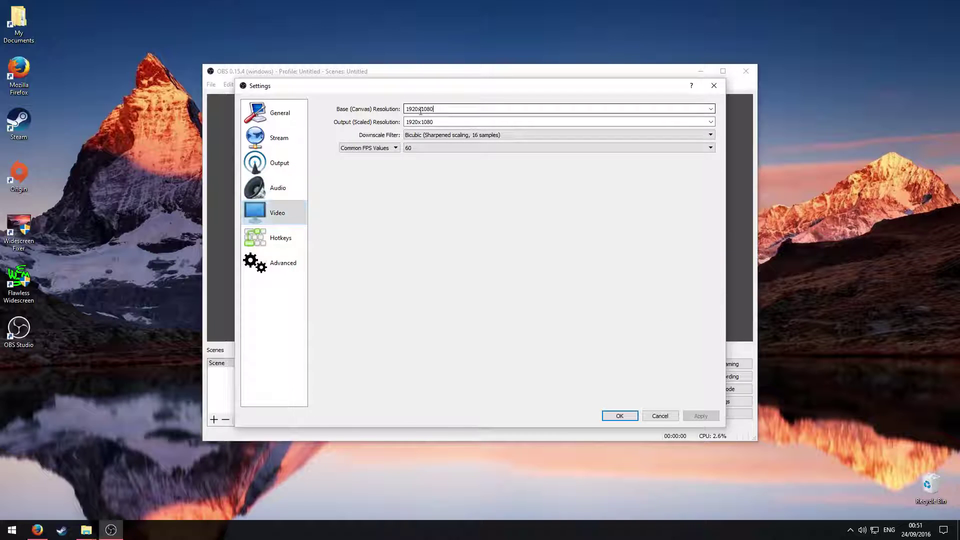
pyautogui.click(412, 114)
pyautogui.moveTo(435, 110); pyautogui.dragTo(415, 110)
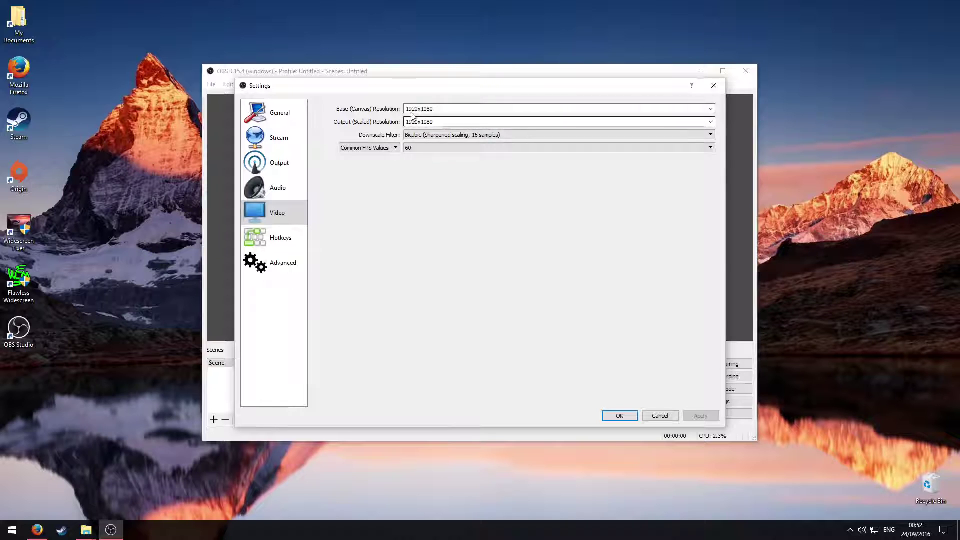
pyautogui.click(415, 148)
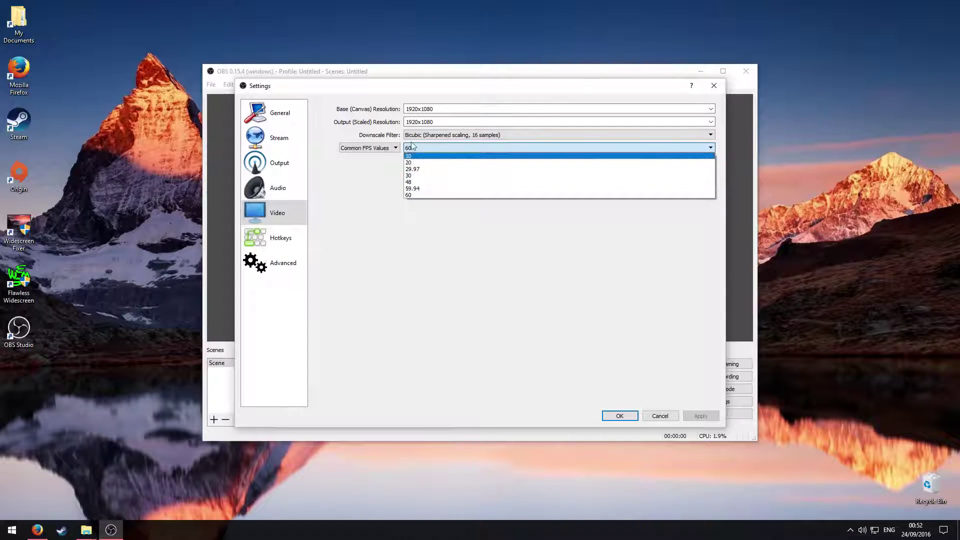
pyautogui.click(415, 195)
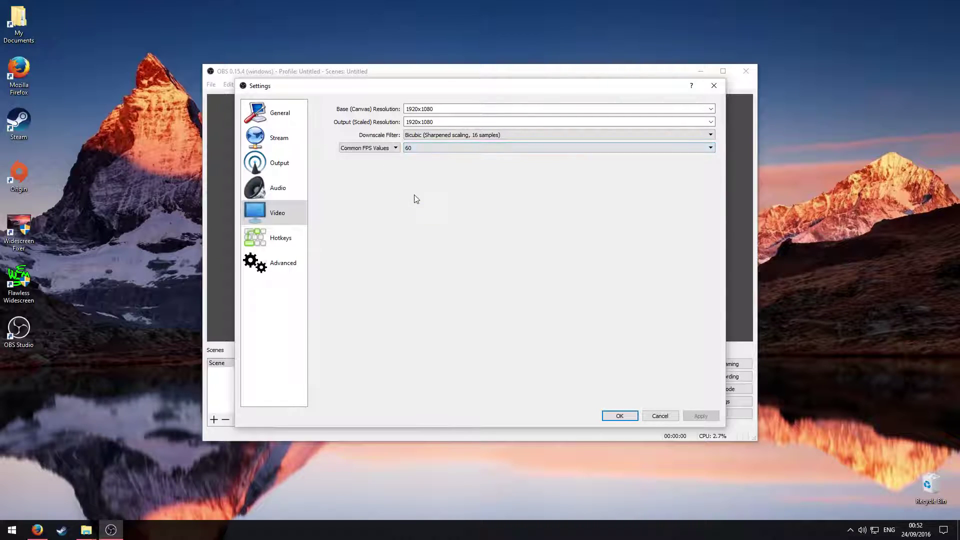
pyautogui.click(633, 419)
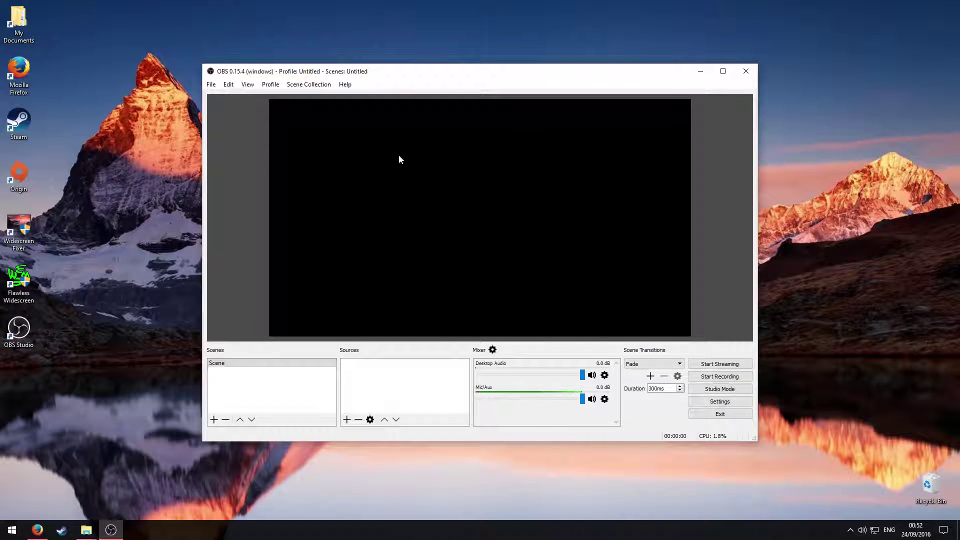
# - Add a new Display Capture source with default properties
pyautogui.rightClick(364, 373)
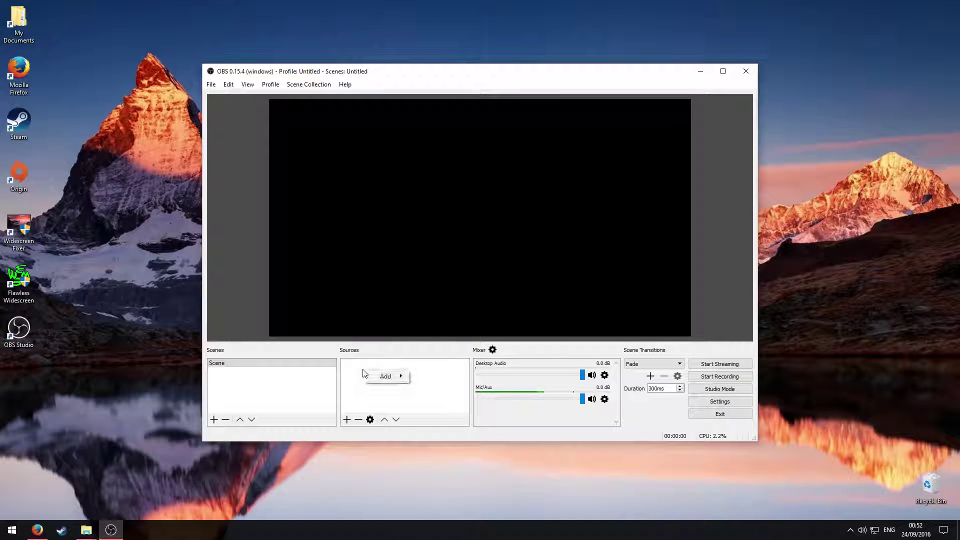
pyautogui.moveTo(381, 375)
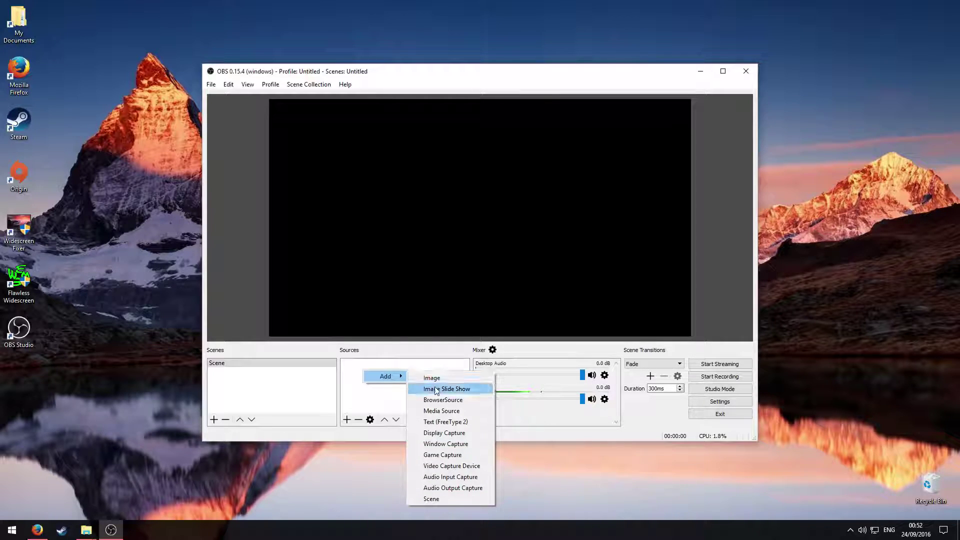
pyautogui.click(444, 433)
pyautogui.click(502, 327)
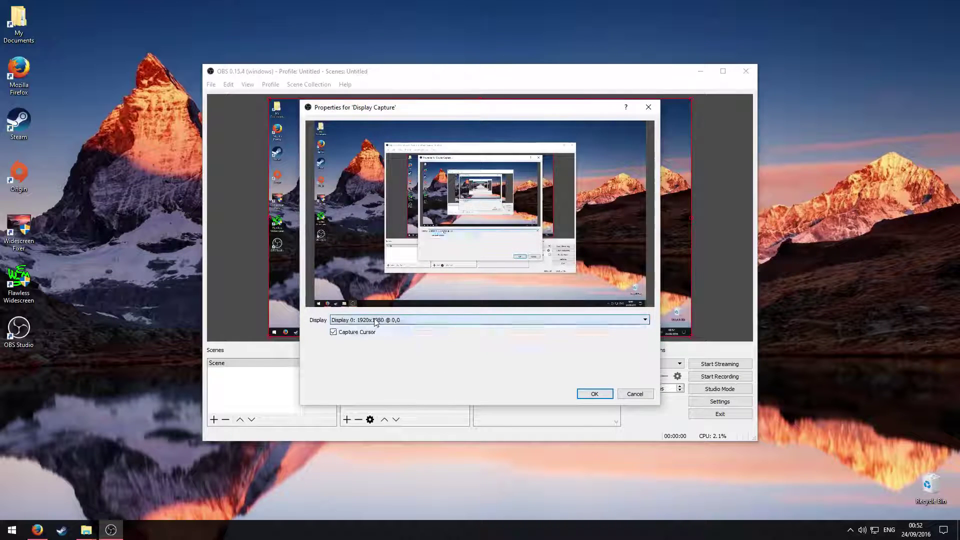
pyautogui.click(594, 394)
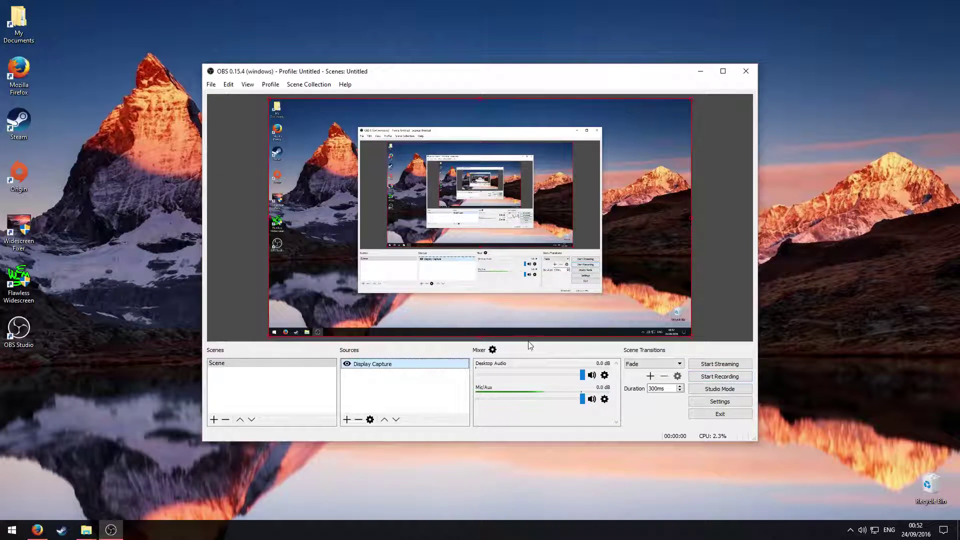
# - Minimize OBS and search Windows for 'xbox'
pyautogui.click(701, 72)
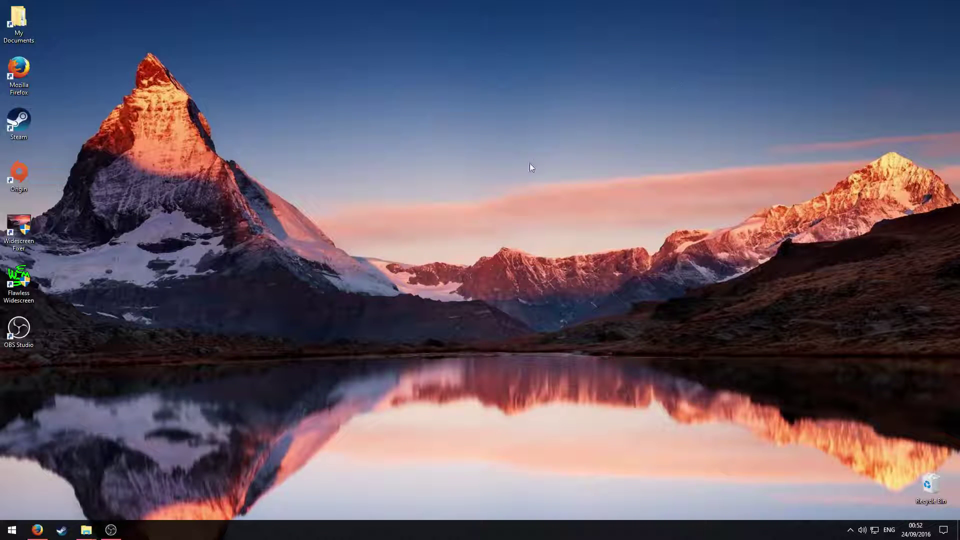
pyautogui.click(11, 530)
pyautogui.write('xbox')
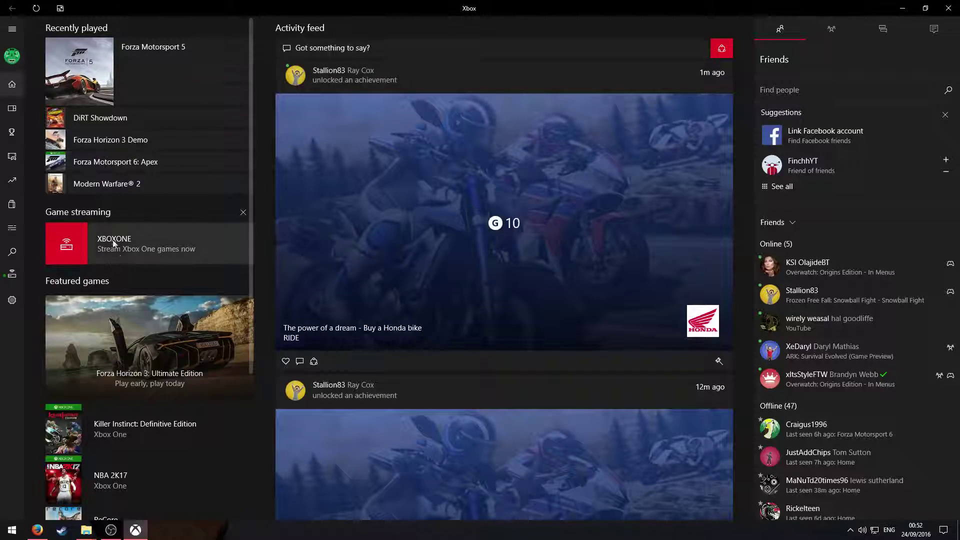
# - Open the XBOXONE console connection page and start streaming from it
pyautogui.click(114, 241)
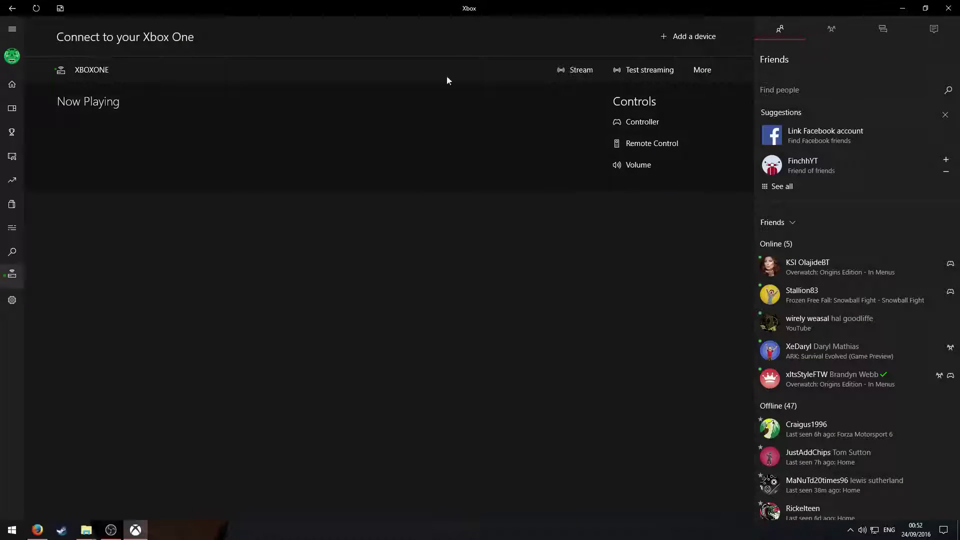
pyautogui.click(694, 35)
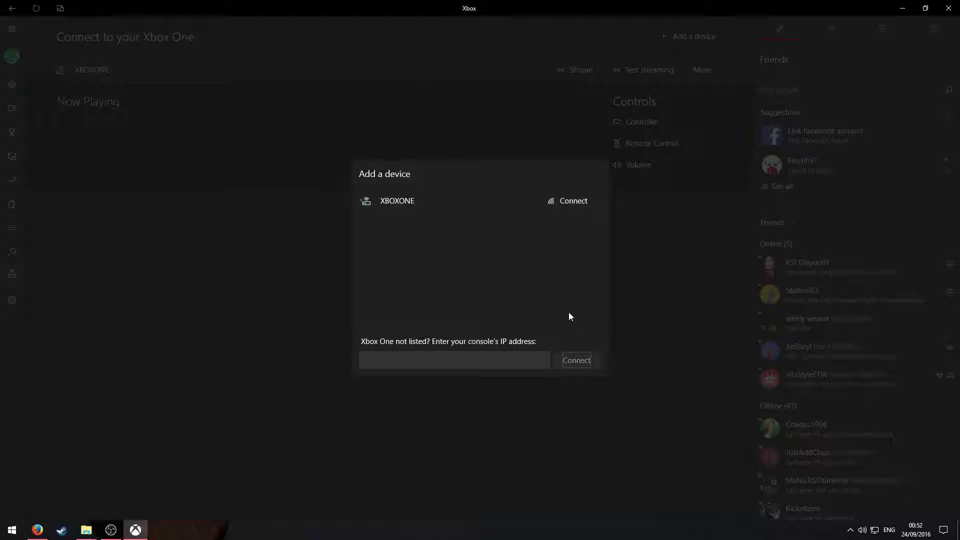
pyautogui.press('Escape')
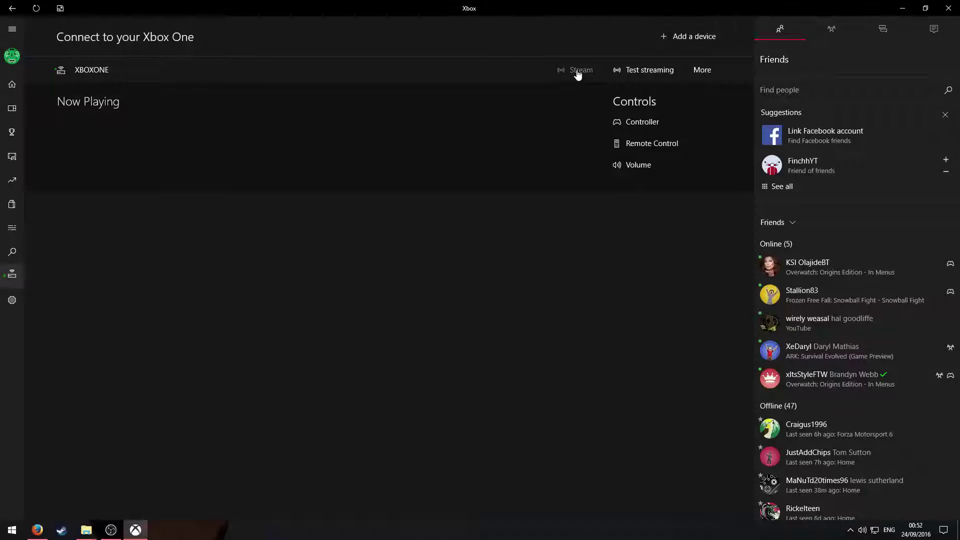
pyautogui.click(578, 71)
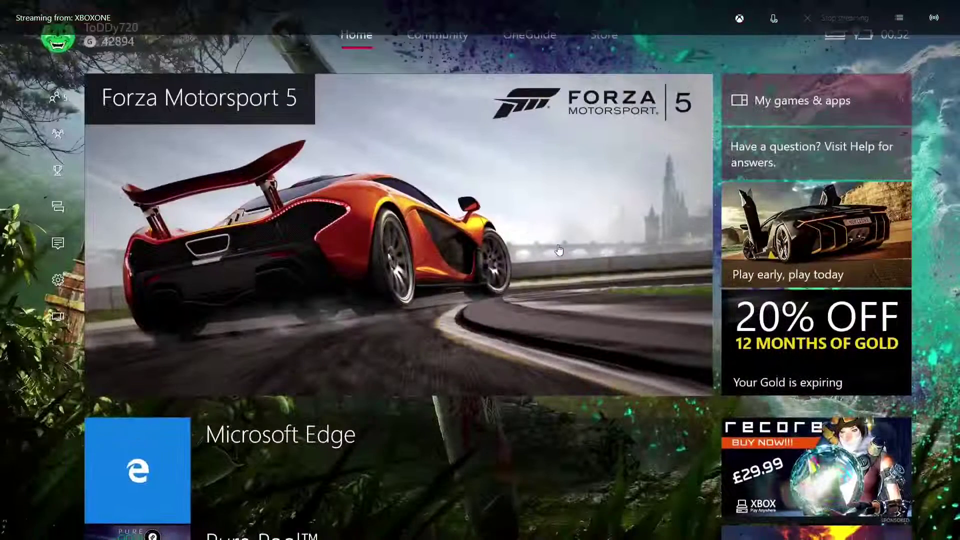
# - Browse the streamed console's Community feed, then return to Home
pyautogui.press('Down')
pyautogui.press('Down')
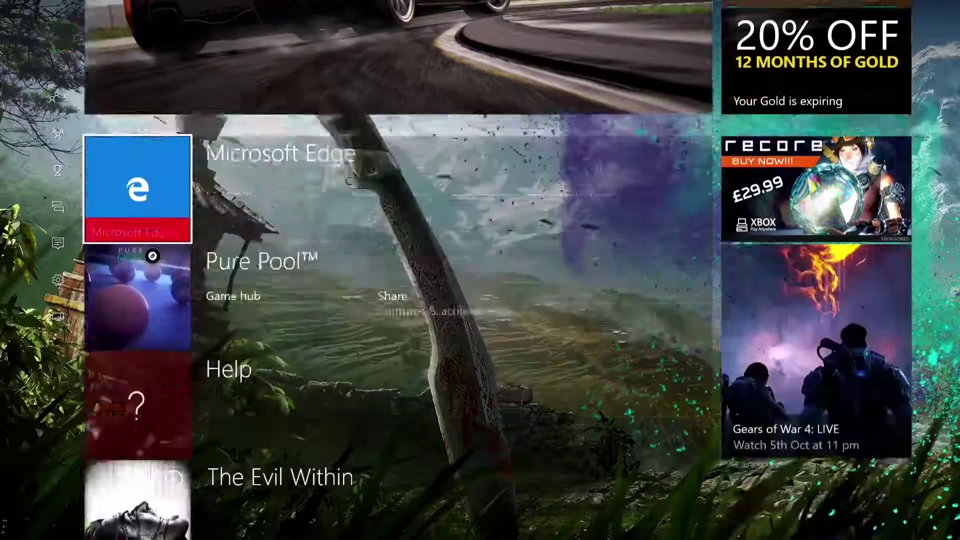
pyautogui.press('Up')
pyautogui.press('Up')
pyautogui.press('Right')
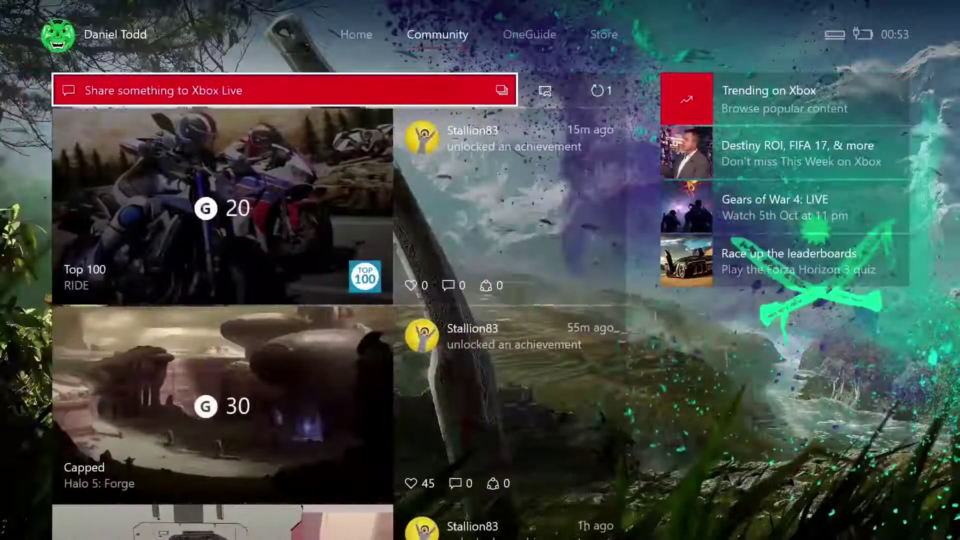
pyautogui.press('Left')
# - Browse the pinned Home tiles, ending with focus on Forza Motorsport 5
pyautogui.press('Down')
pyautogui.press('Down')
pyautogui.press('Left')
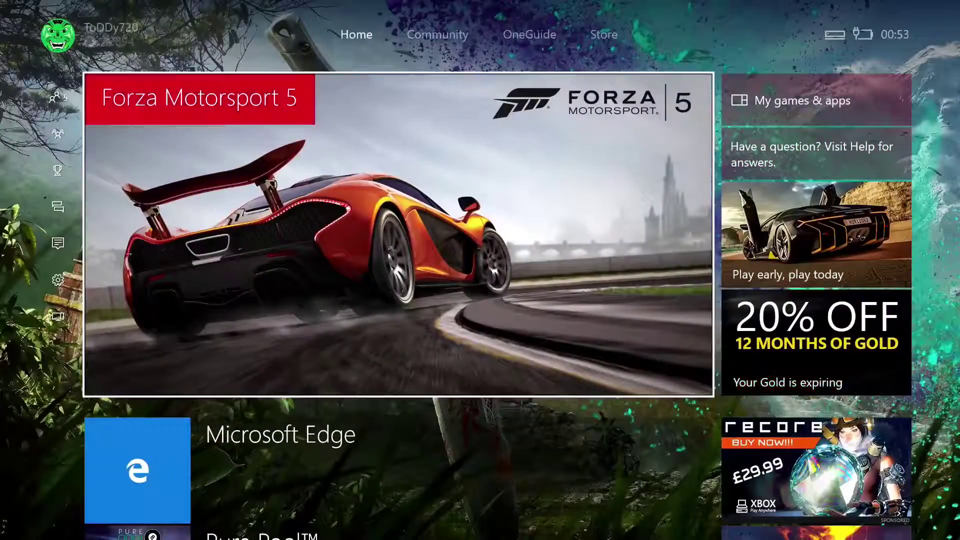
pyautogui.press('Down')
pyautogui.press('Up')
pyautogui.press('Down')
pyautogui.press('Up')
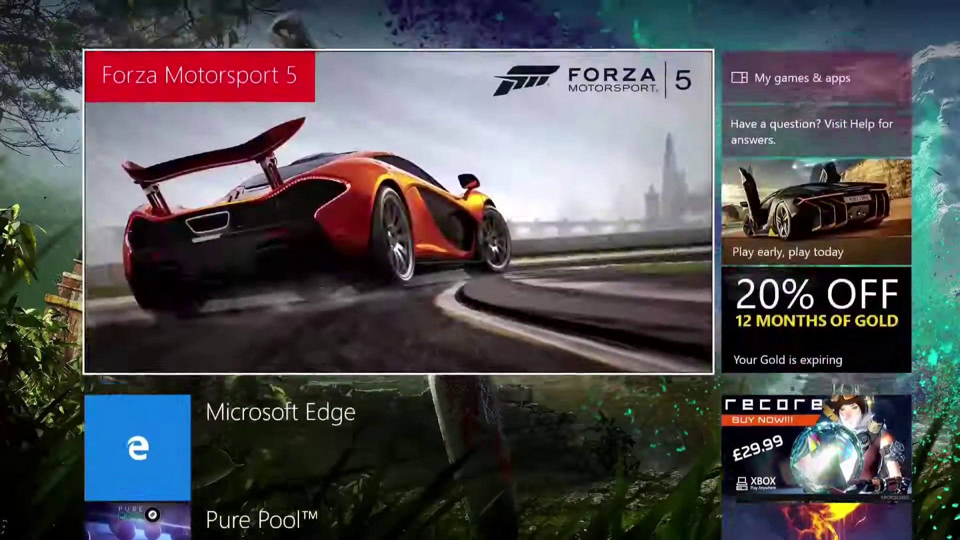
pyautogui.press('Down')
pyautogui.press('Down')
pyautogui.press('Down')
pyautogui.press('Down')
pyautogui.press('Up')
pyautogui.press('Up')
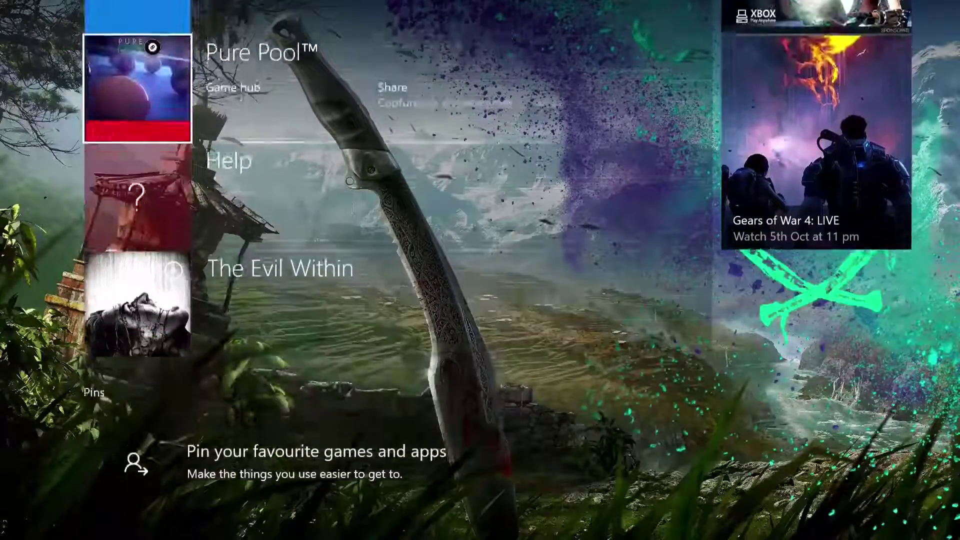
pyautogui.press('Up')
pyautogui.press('Up')
pyautogui.press('Right')
pyautogui.press('Left')
pyautogui.press('Down')
pyautogui.press('Down')
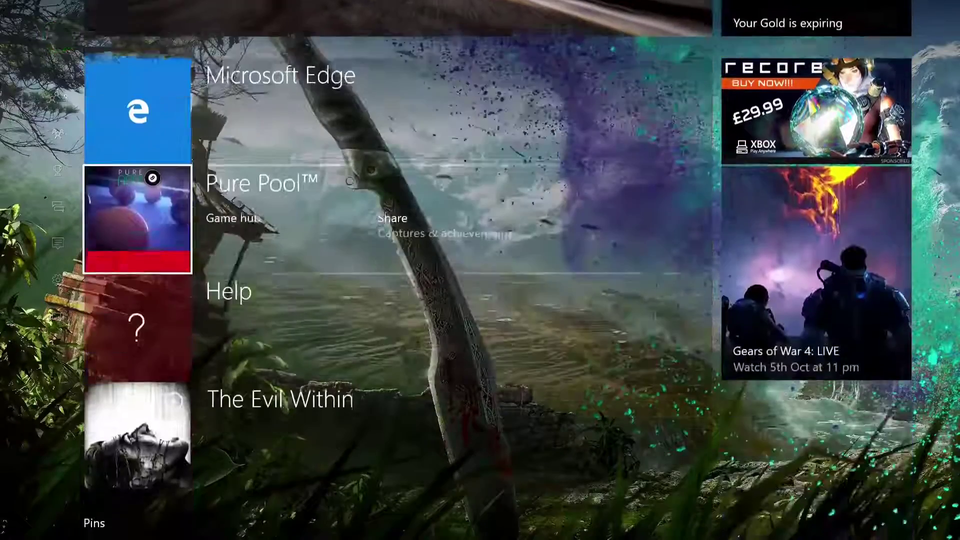
pyautogui.press('Up')
pyautogui.press('Up')
pyautogui.press('Down')
pyautogui.press('Up')
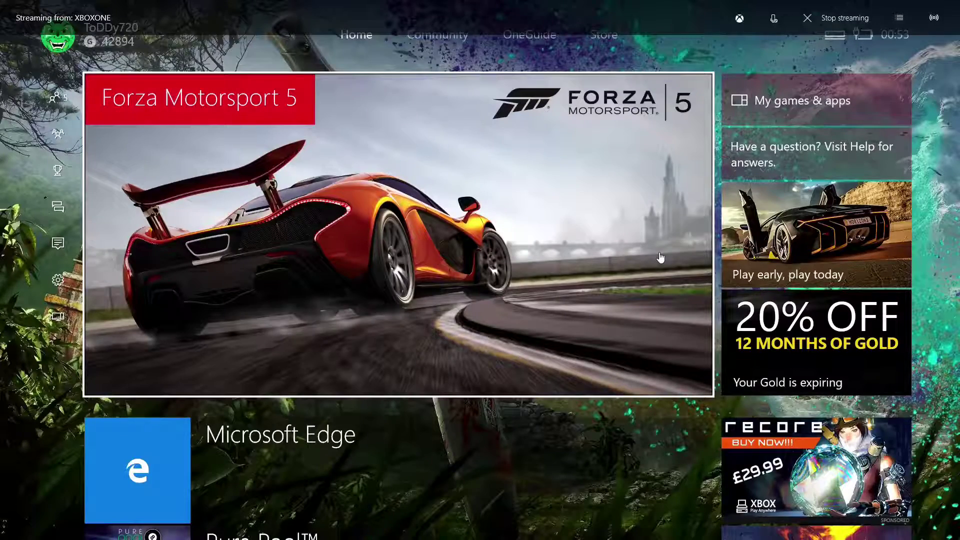
# - Switch to OBS Studio and start recording the desktop
pyautogui.press('super')
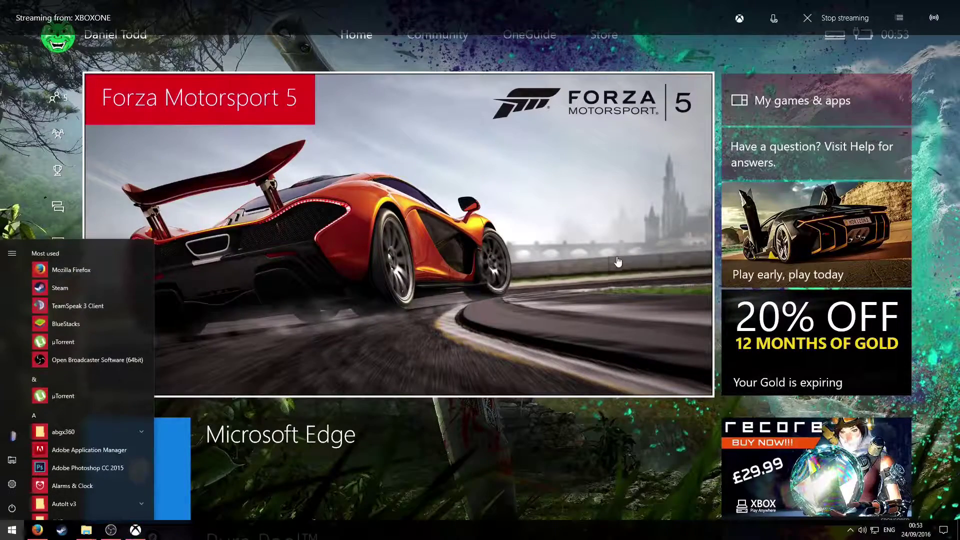
pyautogui.click(111, 529)
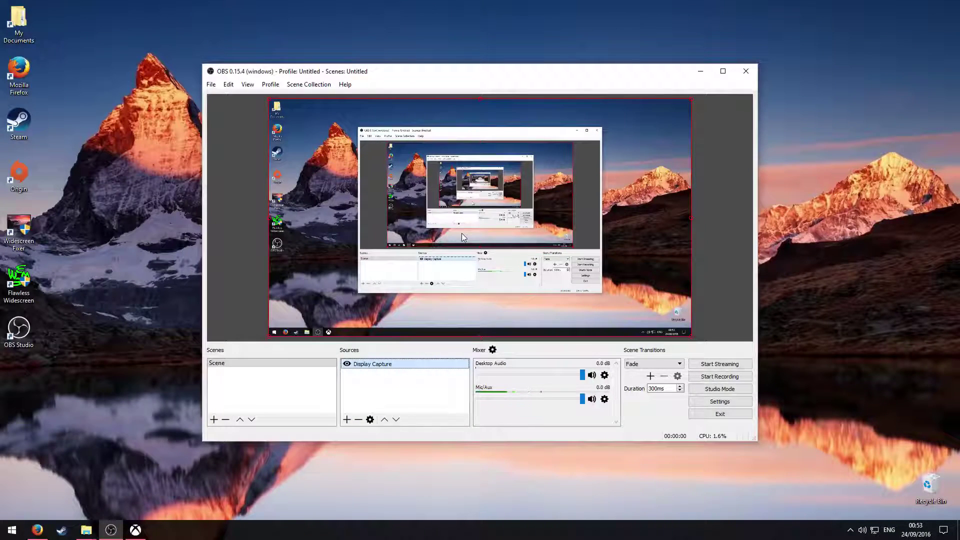
pyautogui.click(724, 377)
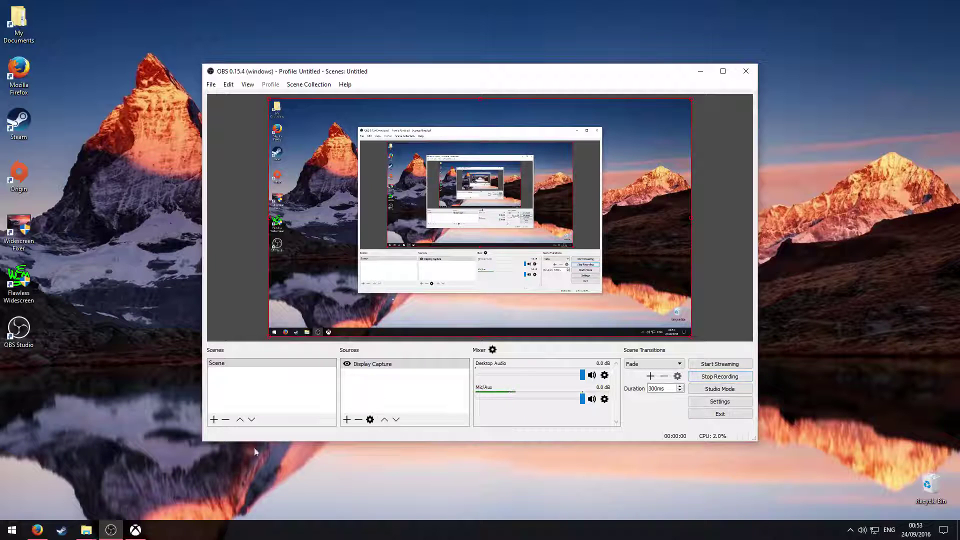
# - Return to the Xbox stream and launch Forza Motorsport 5
pyautogui.moveTo(141, 535)
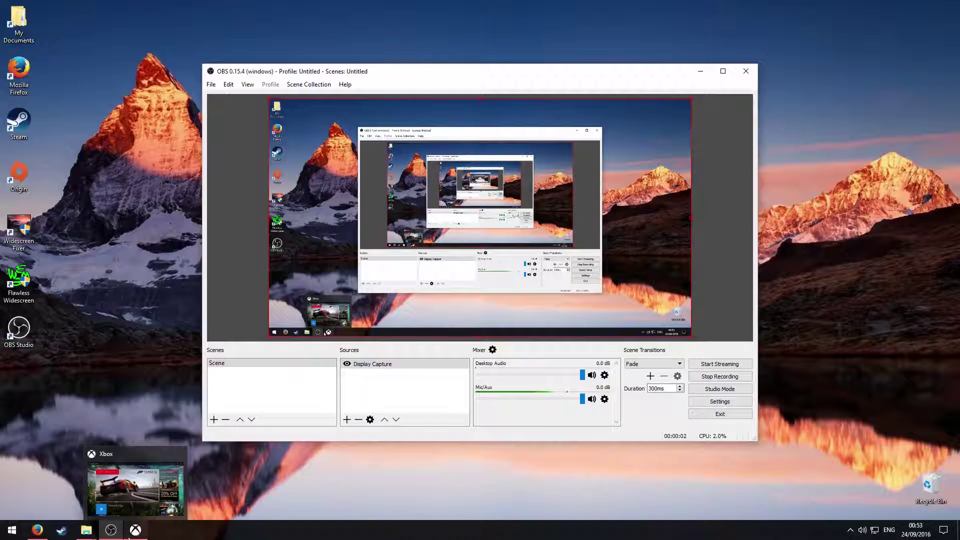
pyautogui.click(133, 532)
pyautogui.press('Return')
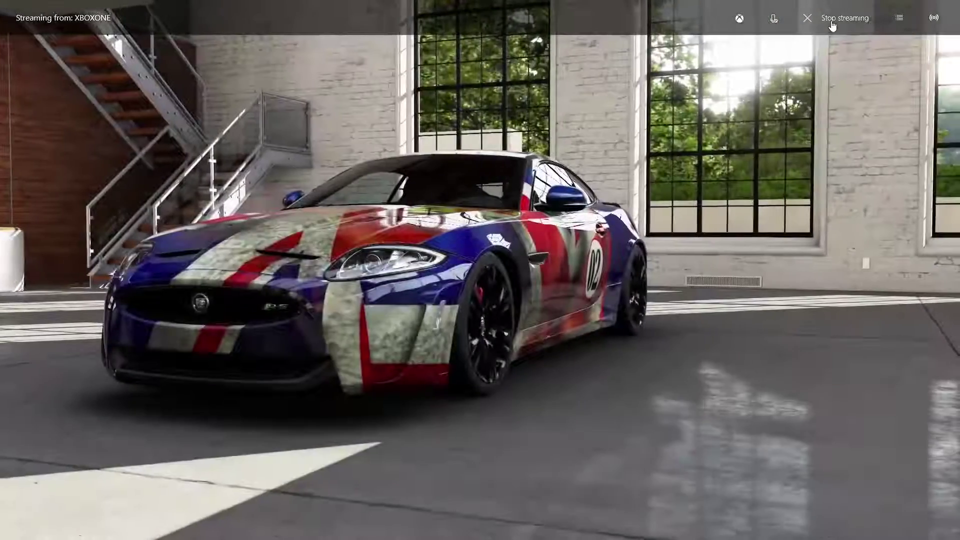
# - End the XBOXONE stream, minimize Xbox, and stop the OBS recording
pyautogui.click(831, 19)
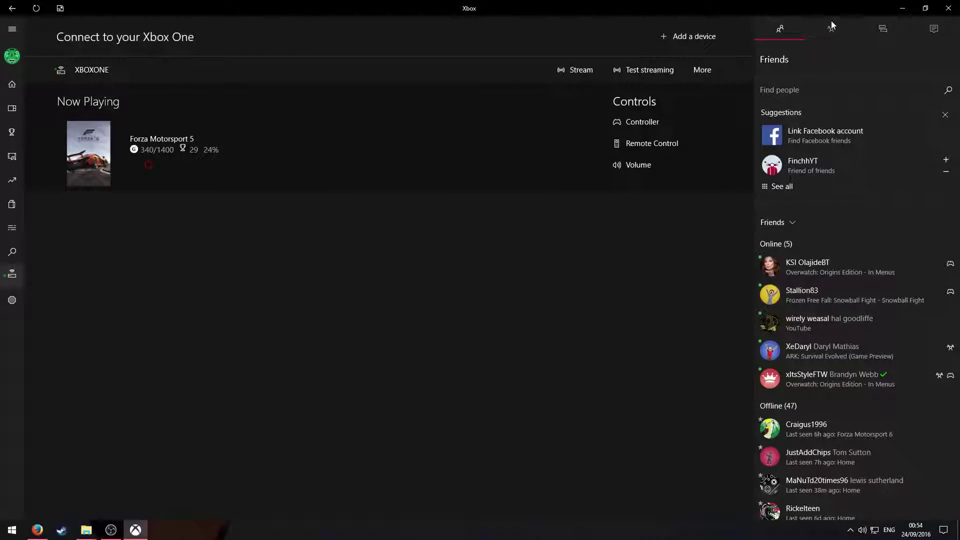
pyautogui.click(902, 8)
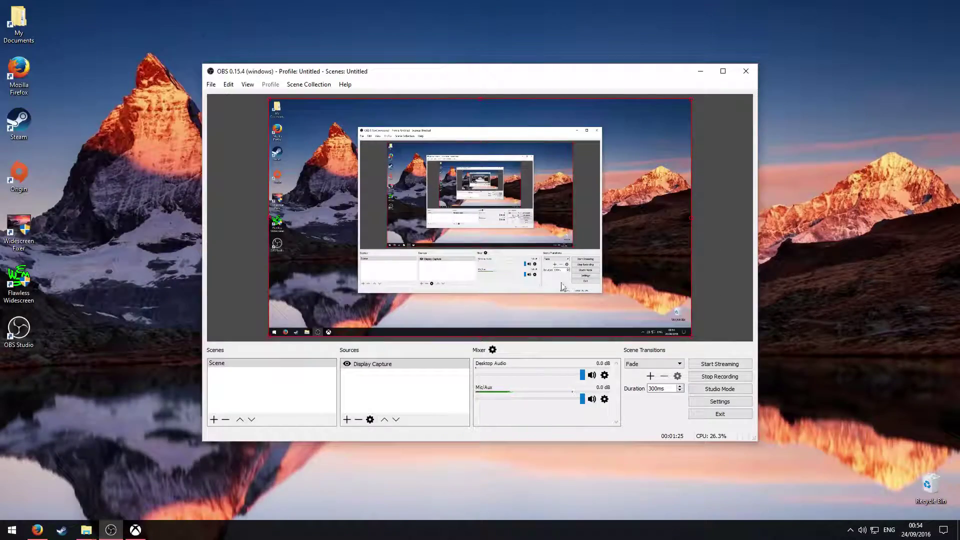
pyautogui.click(715, 380)
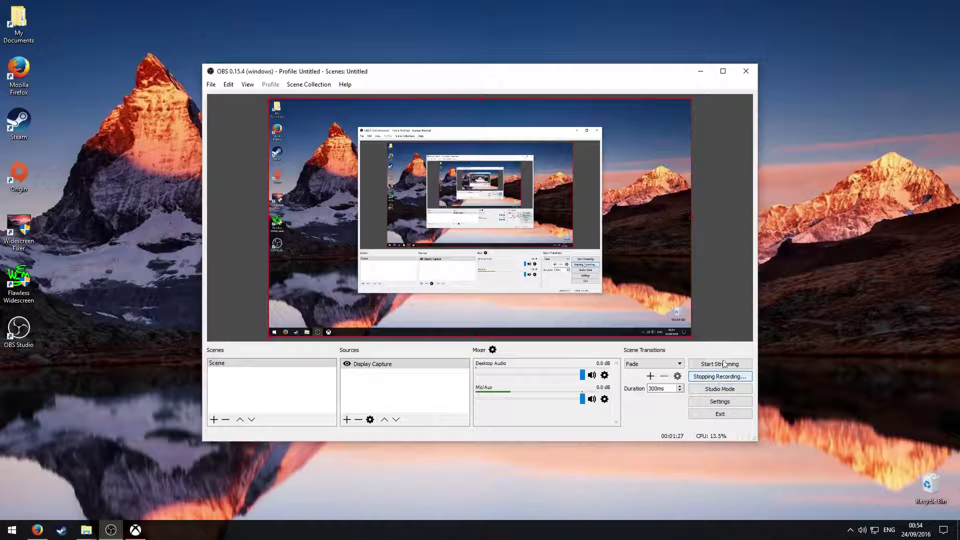
pyautogui.click(12, 530)
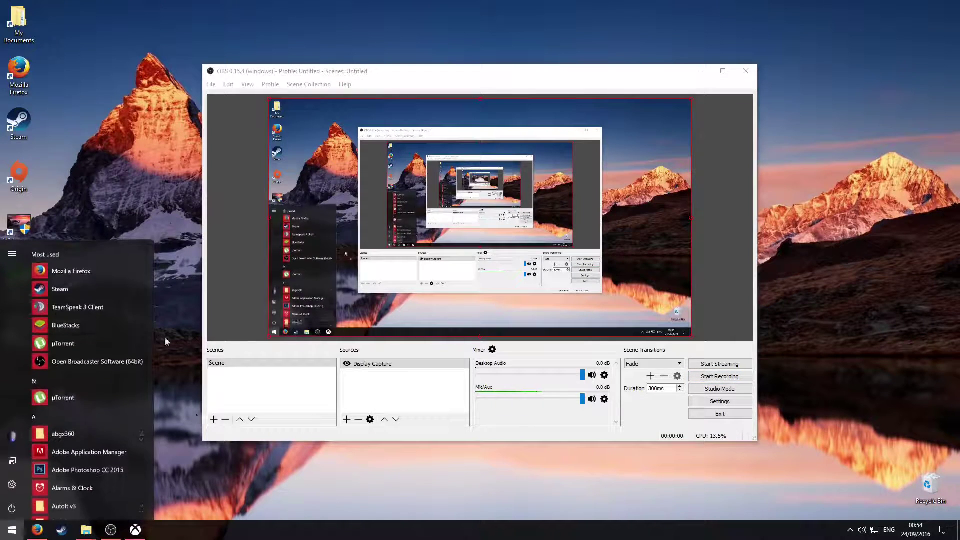
pyautogui.click(15, 461)
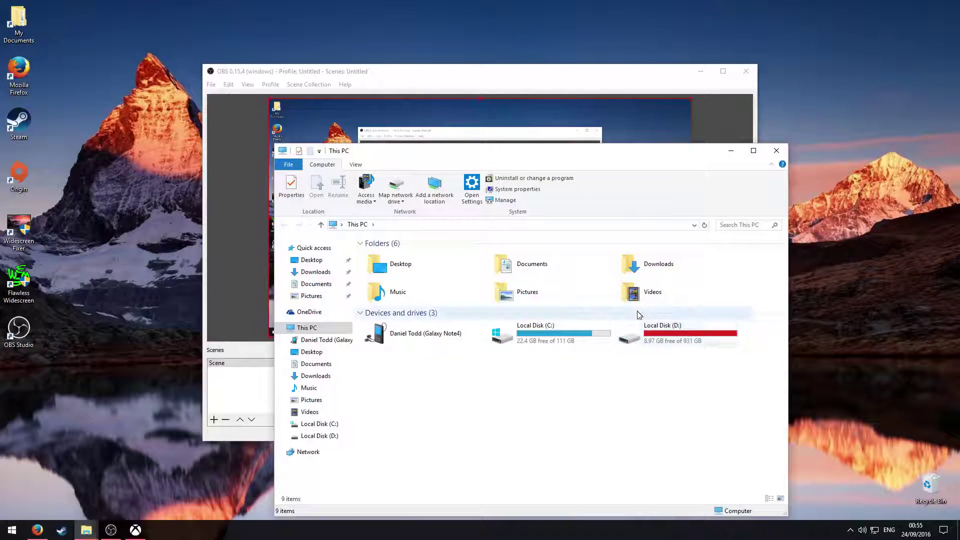
pyautogui.doubleClick(635, 294)
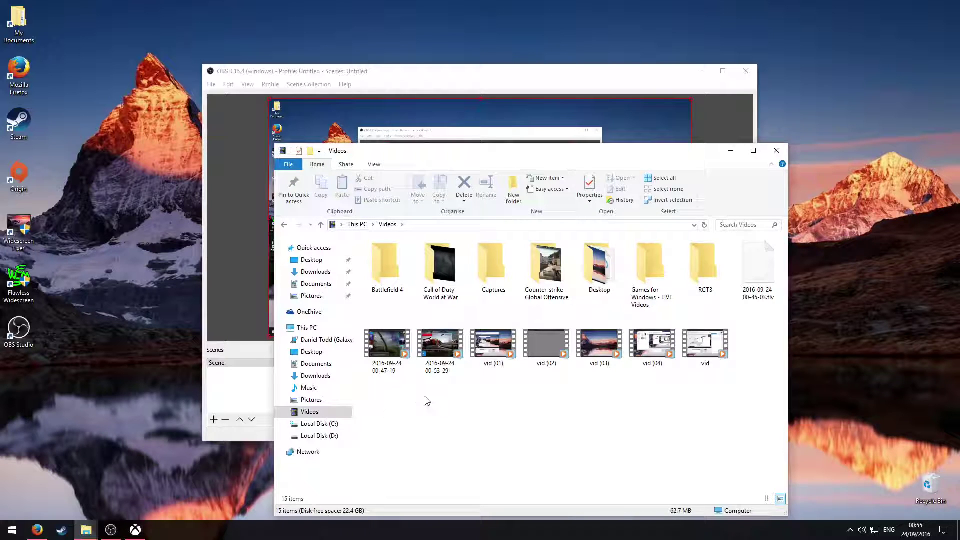
pyautogui.click(440, 364)
pyautogui.doubleClick(599, 265)
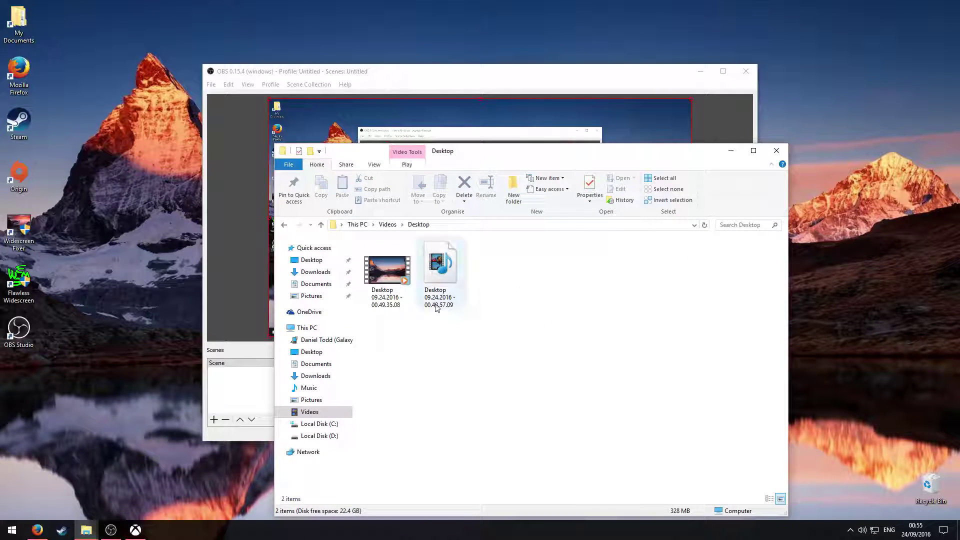
pyautogui.click(460, 269)
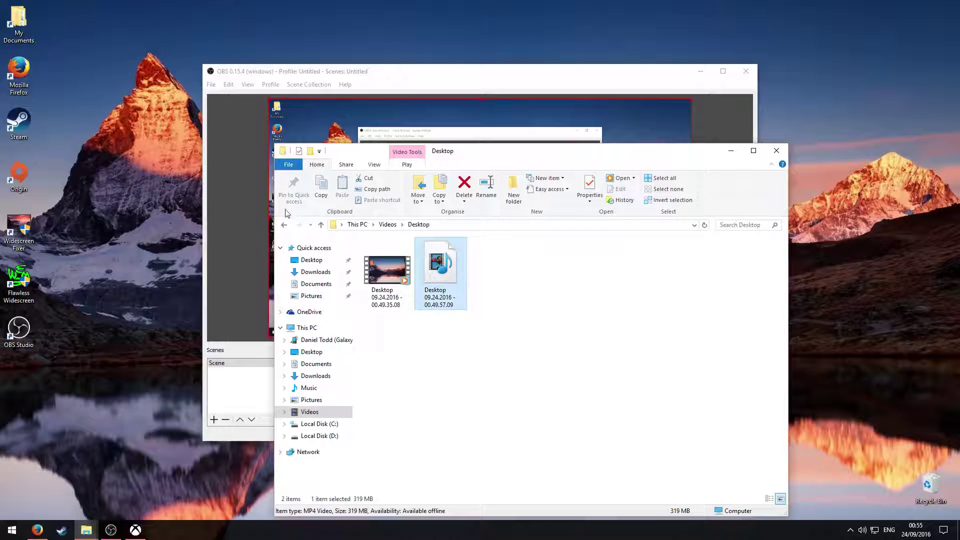
pyautogui.click(284, 225)
pyautogui.doubleClick(446, 340)
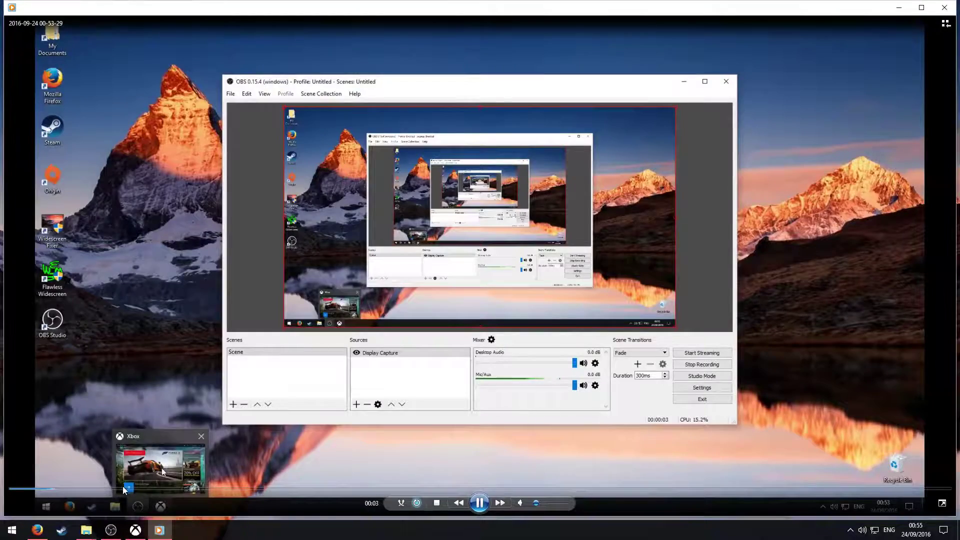
# - Skip the recording to 00:20, then restore and narrow the player window
pyautogui.moveTo(122, 486); pyautogui.dragTo(230, 492)
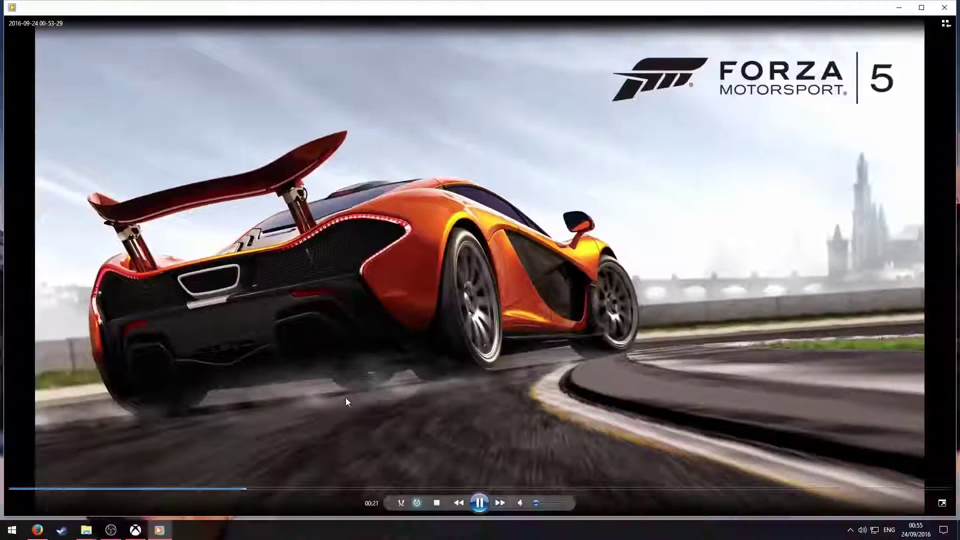
pyautogui.moveTo(582, 17); pyautogui.dragTo(583, 57)
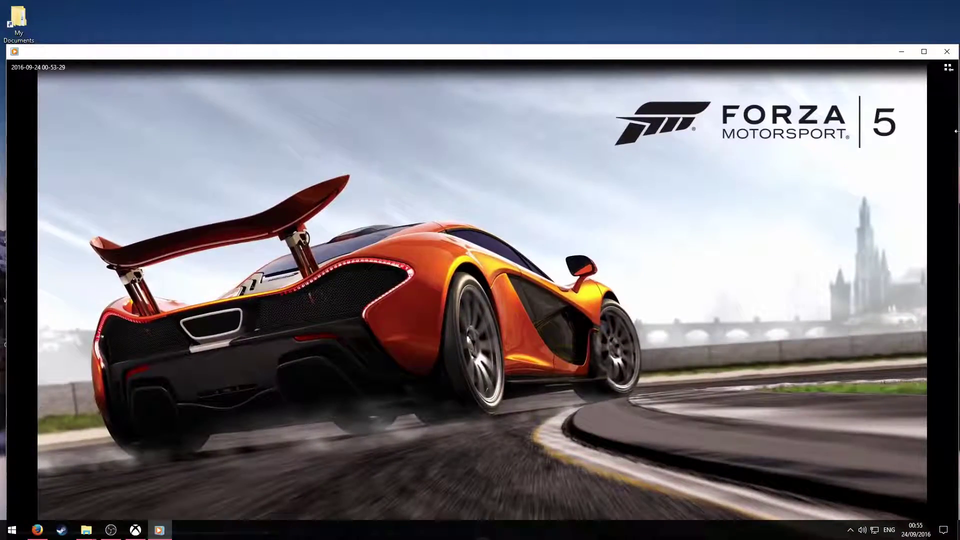
pyautogui.moveTo(956, 160); pyautogui.dragTo(535, 208)
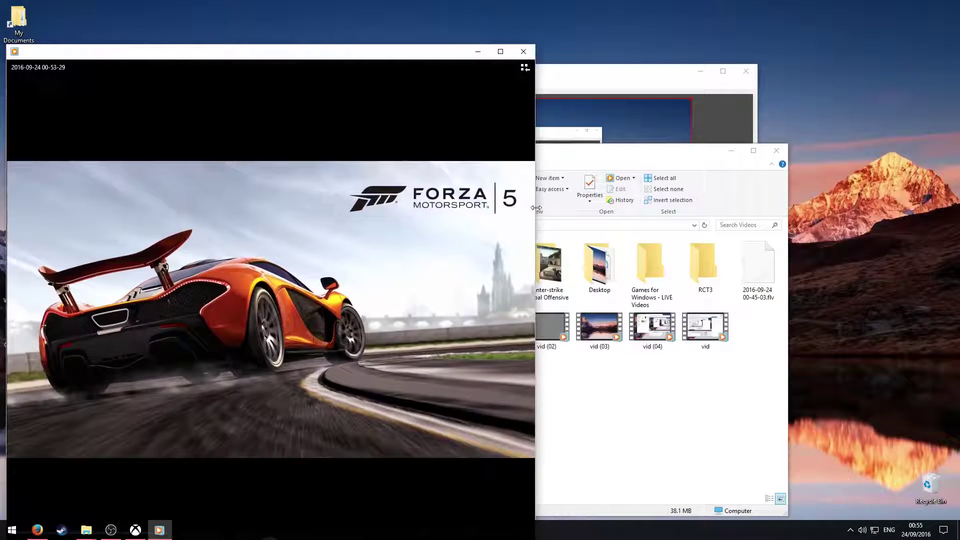
# - Move the player window toward the screen centre and seek ahead to about 00:52
pyautogui.moveTo(366, 54); pyautogui.dragTo(599, 32)
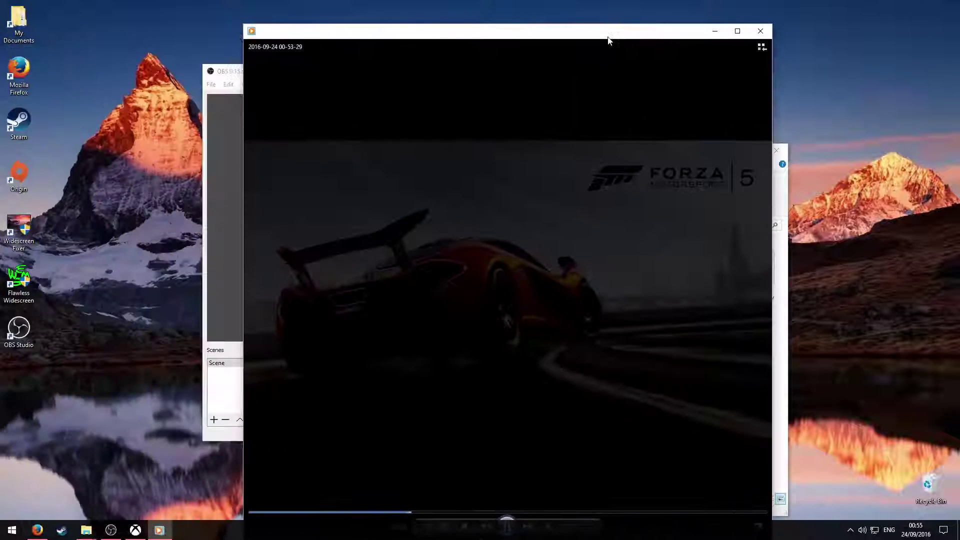
pyautogui.click(459, 510)
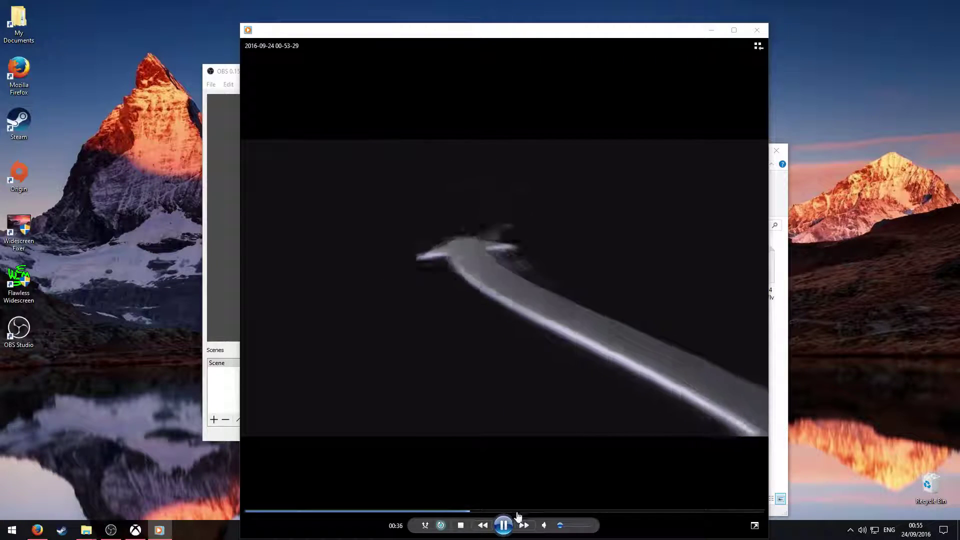
pyautogui.moveTo(518, 512); pyautogui.dragTo(559, 512)
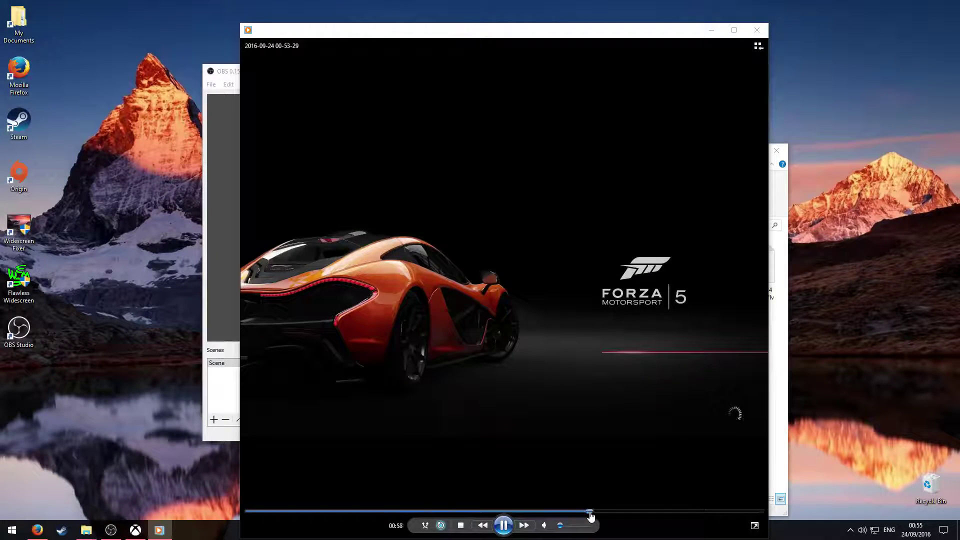